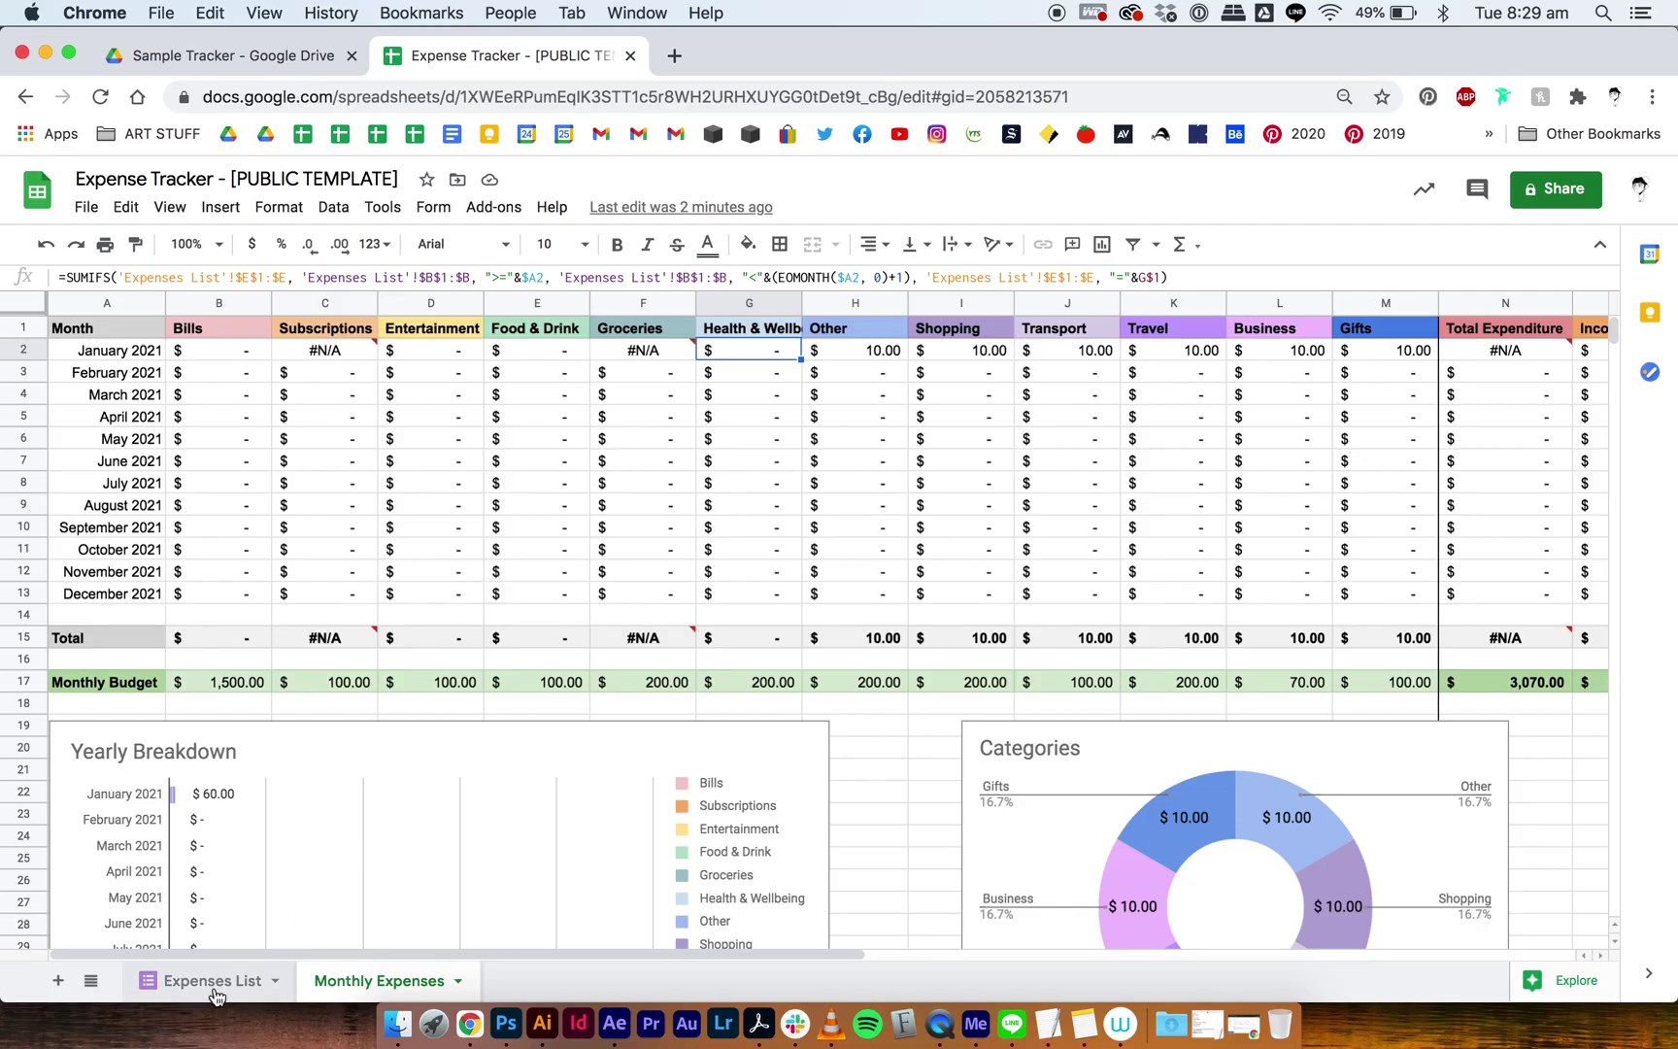
Compare the Expenses List amounts with the dashboard's January row, noting which categories show no amount
{"action": "left_click", "coordinate": [212, 981]}
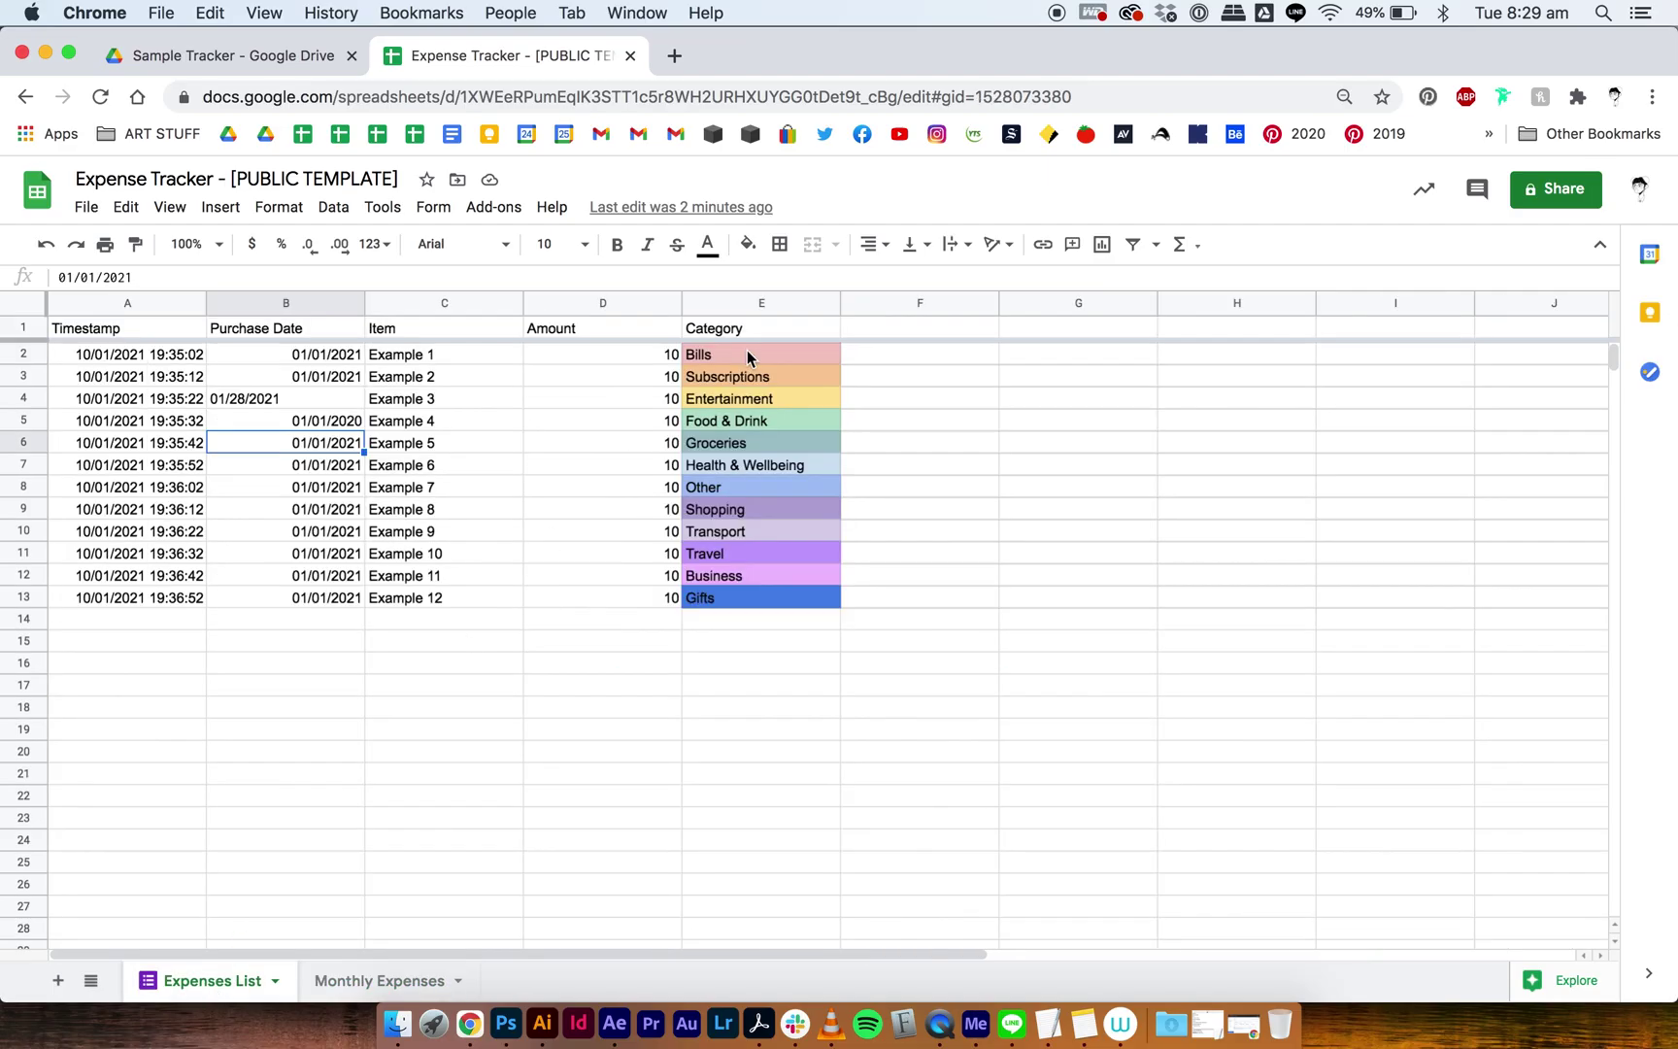
{"action": "left_click_drag", "start_coordinate": [637, 355], "coordinate": [638, 602]}
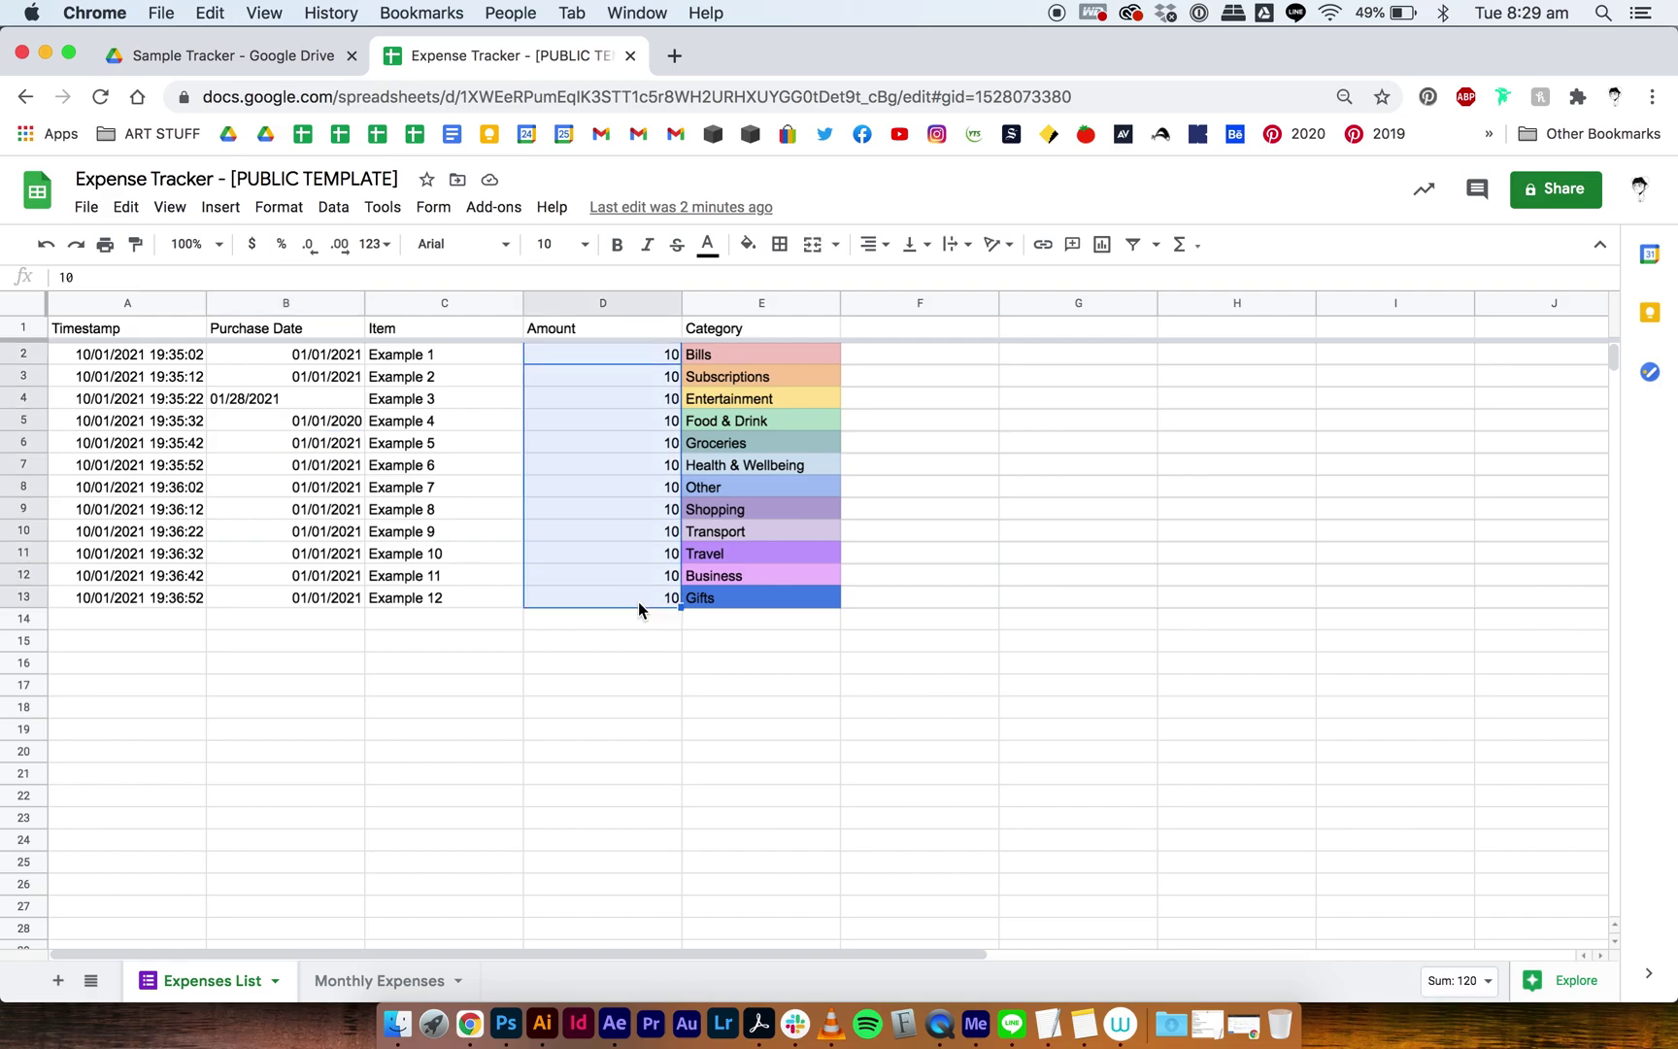
{"action": "left_click", "coordinate": [691, 736]}
{"action": "left_click", "coordinate": [378, 981]}
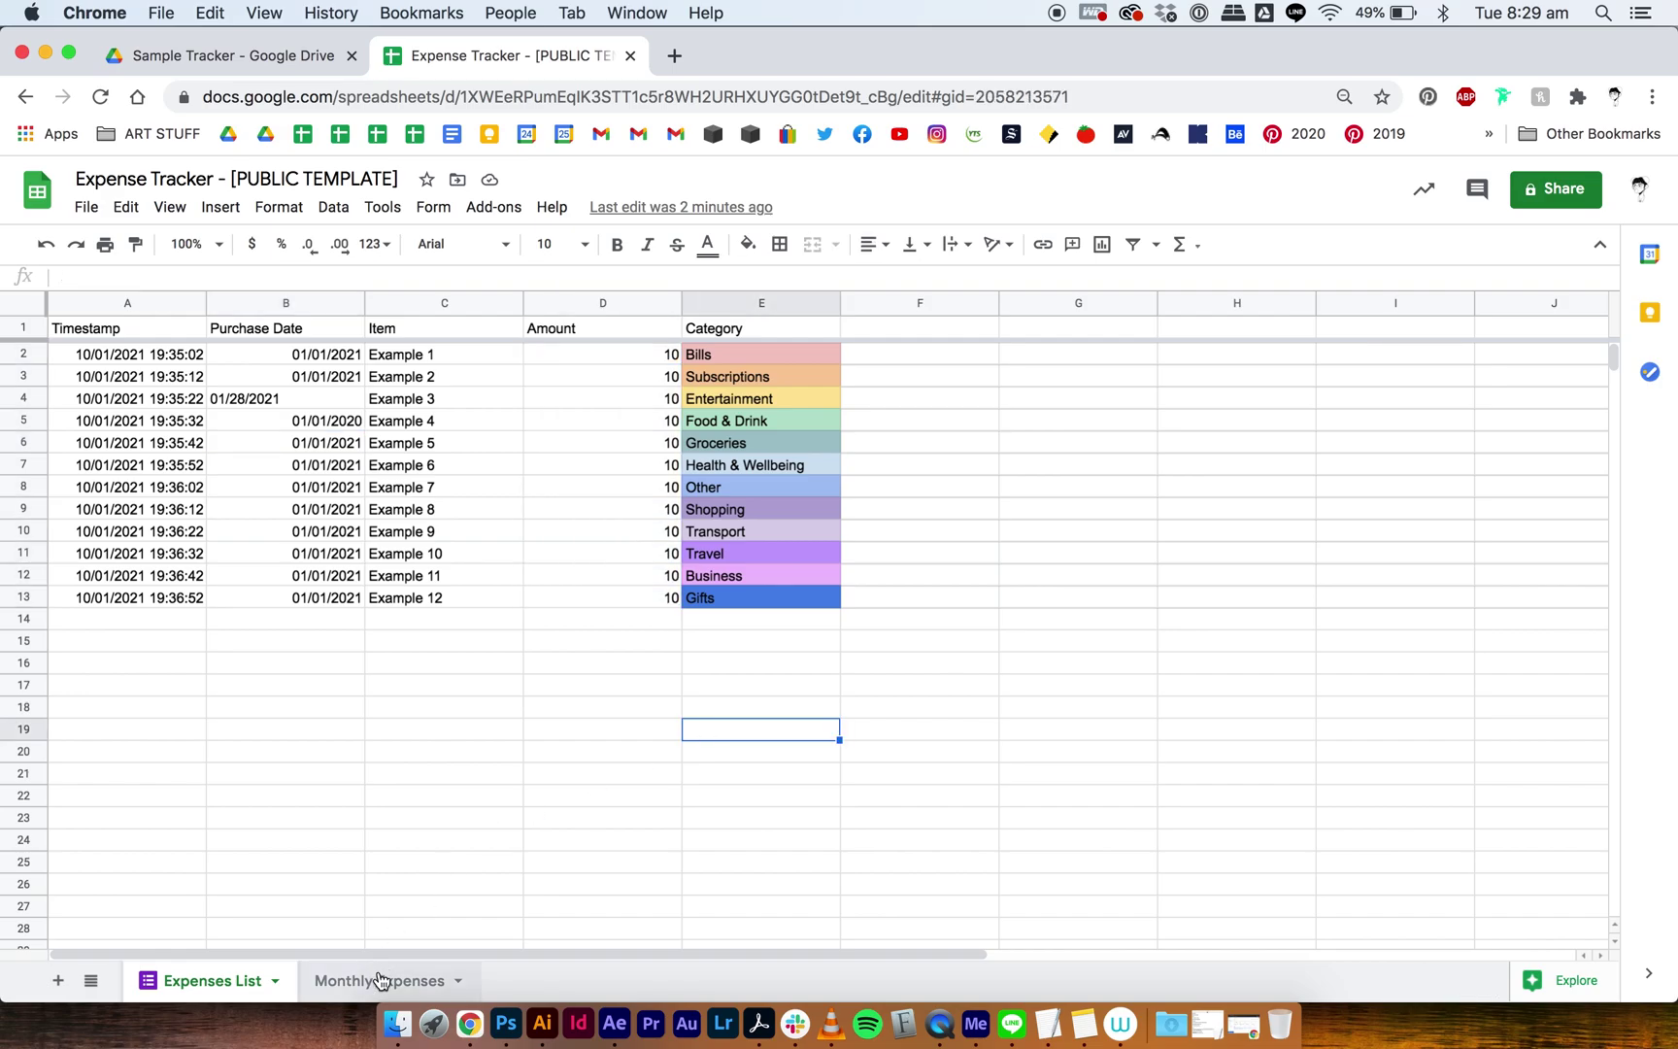
{"action": "left_click_drag", "start_coordinate": [1395, 352], "coordinate": [874, 354]}
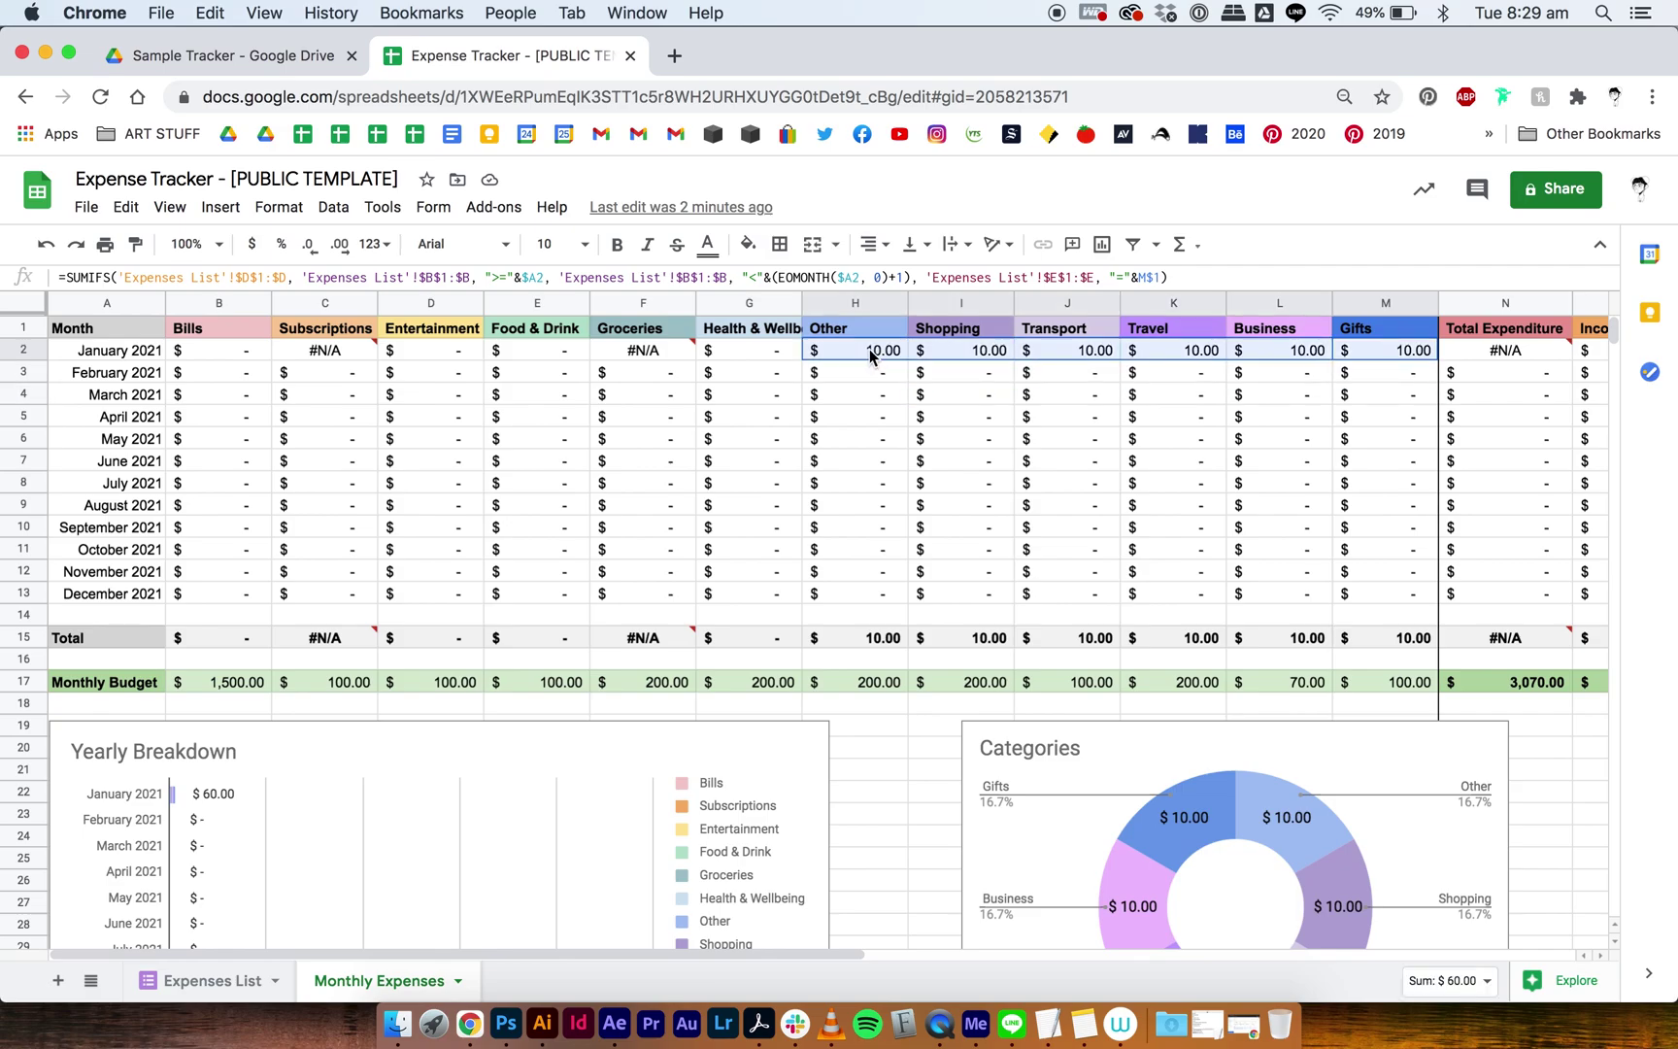
{"action": "mouse_move", "coordinate": [224, 349]}
{"action": "left_mouse_down"}
{"action": "mouse_move", "coordinate": [583, 481]}
{"action": "mouse_move", "coordinate": [243, 374]}
{"action": "left_mouse_up"}
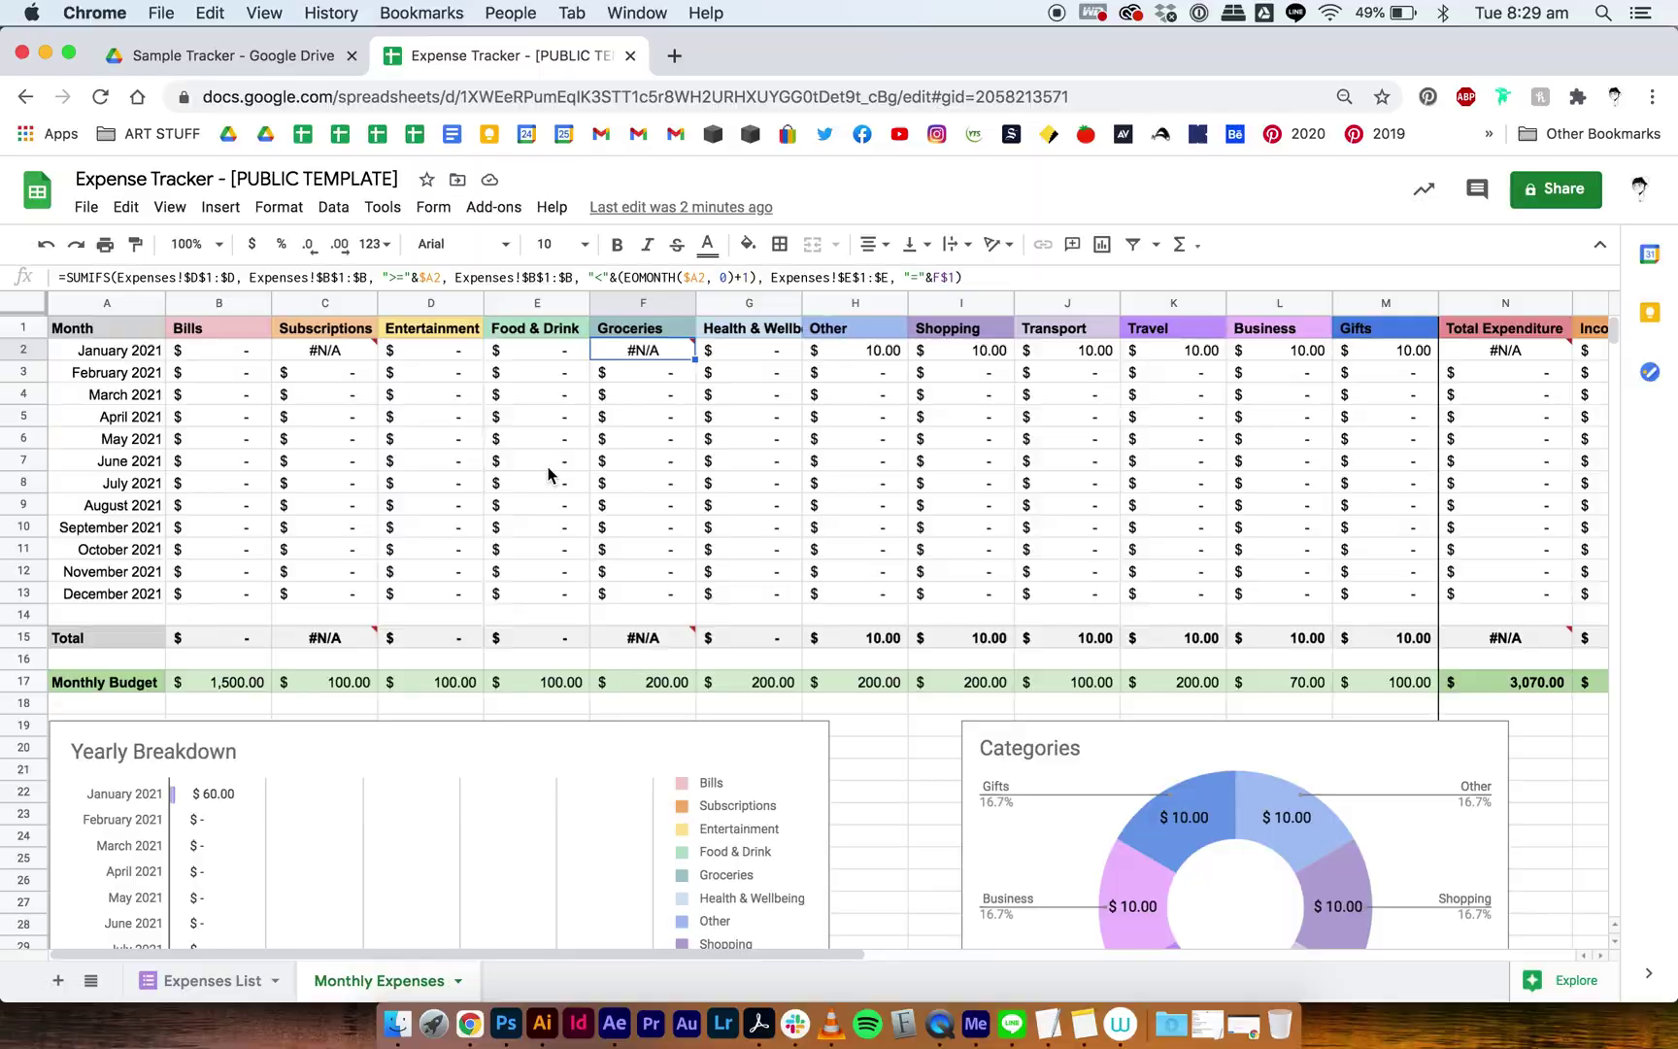
Check the January Bills formula against the first expense's category, amount and purchase date
{"action": "left_click", "coordinate": [214, 354]}
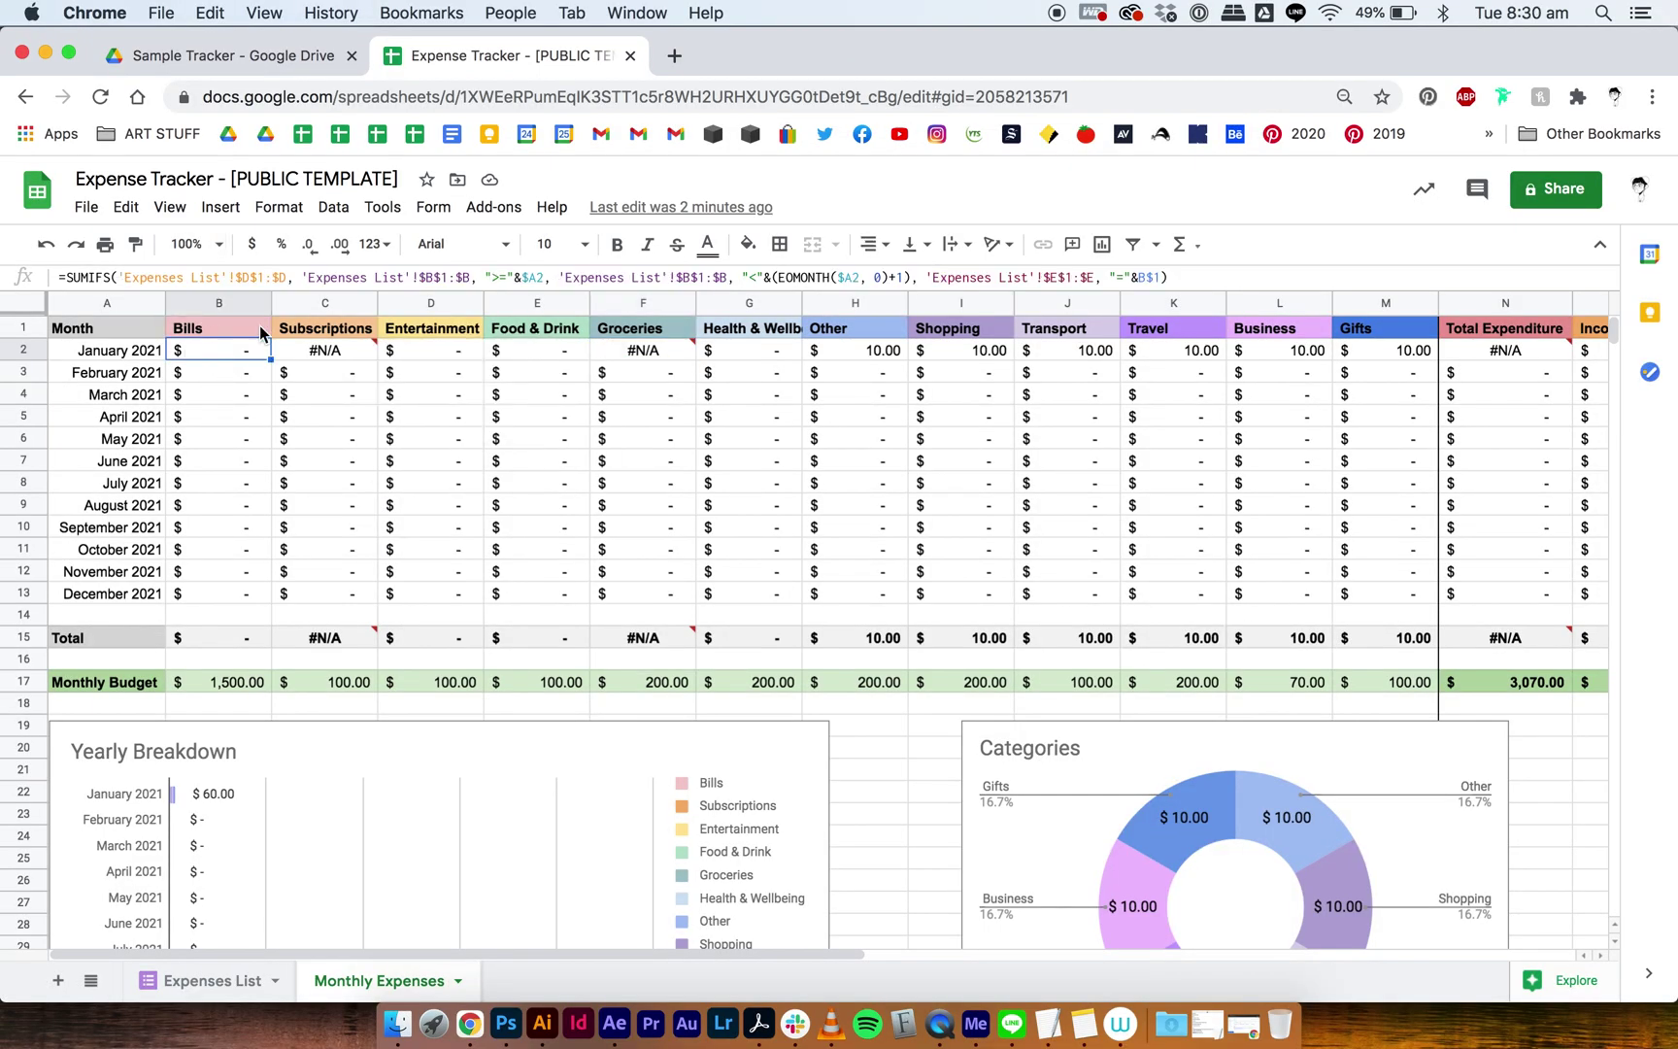
{"action": "left_click", "coordinate": [199, 982]}
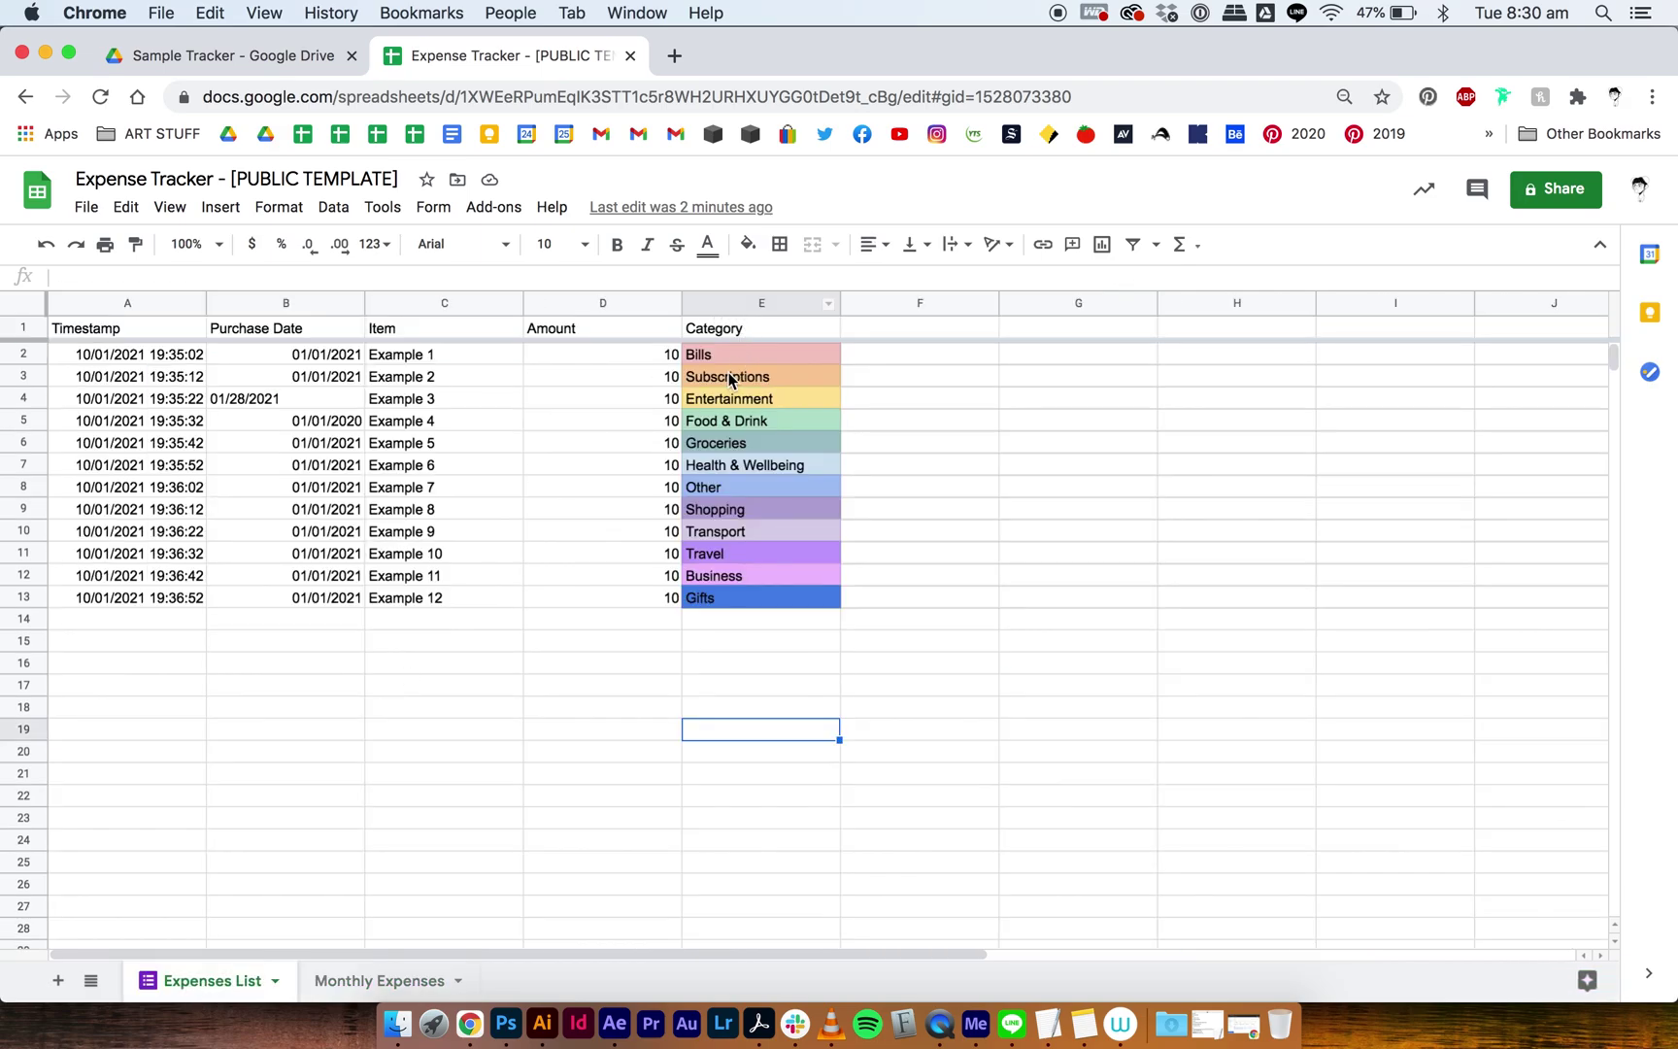
{"action": "left_click", "coordinate": [721, 355]}
{"action": "left_click", "coordinate": [649, 356]}
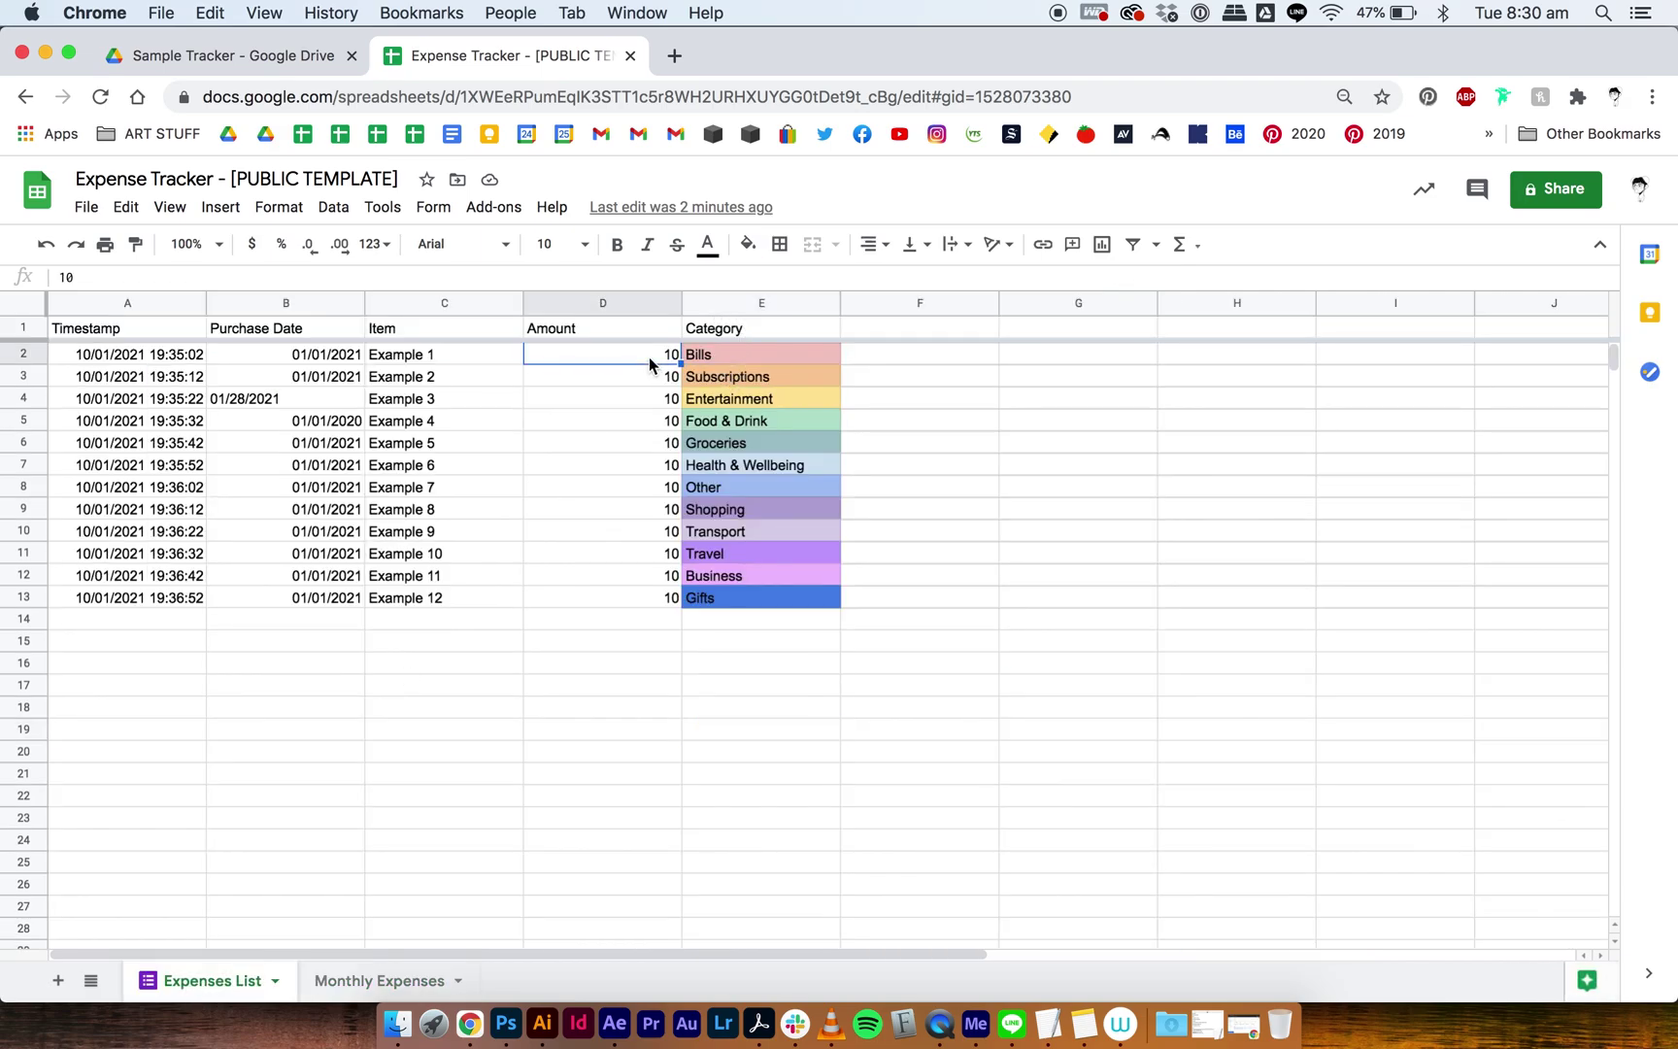
{"action": "left_click_drag", "start_coordinate": [335, 358], "coordinate": [471, 359]}
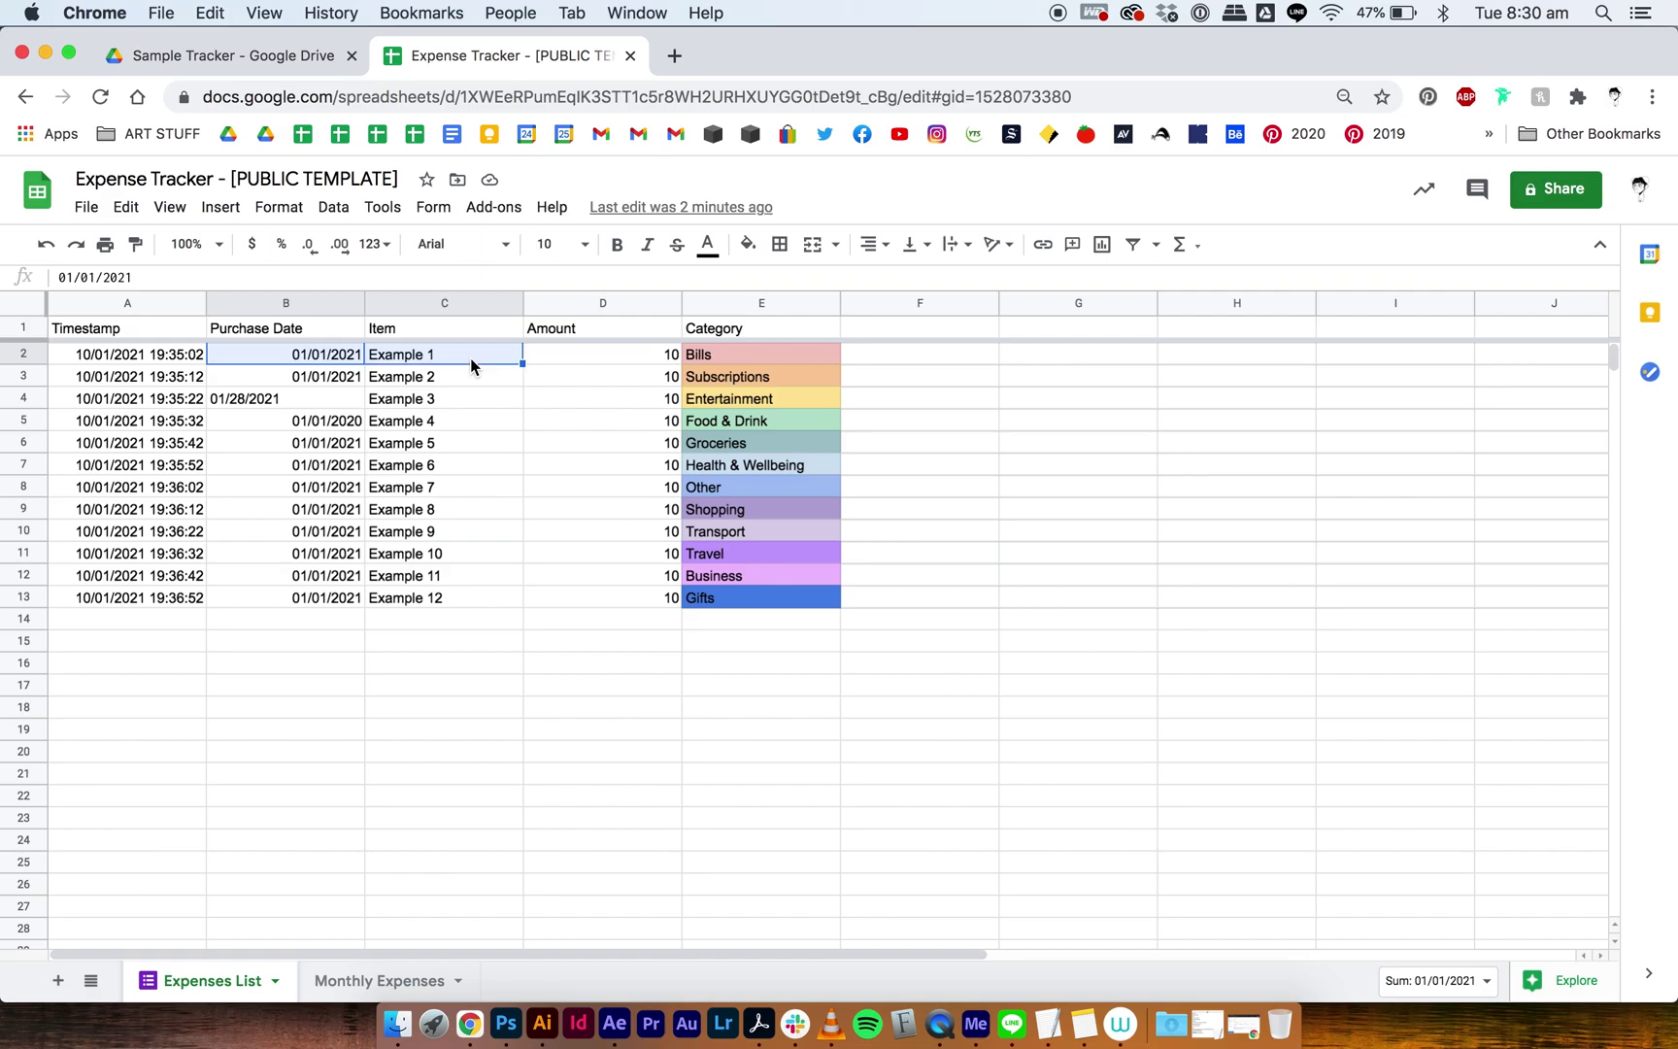
{"action": "left_click", "coordinate": [351, 981]}
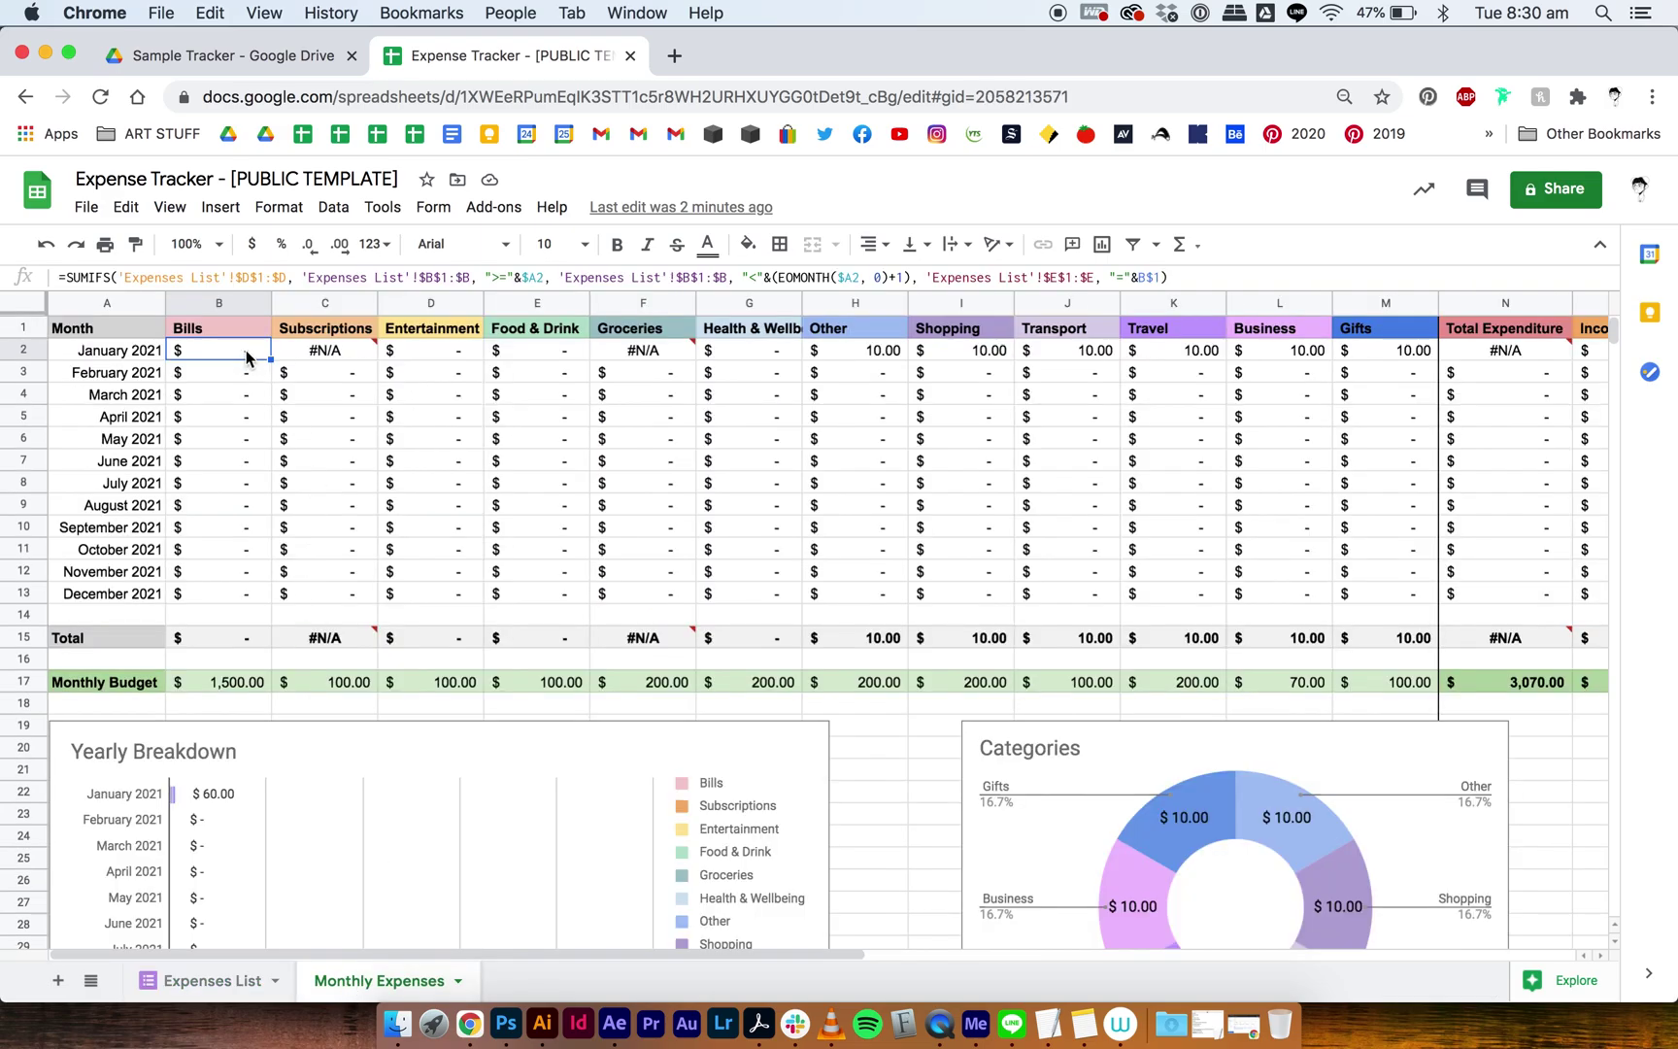
Correct the 'Bills' header text in B1 so January Bills shows $10.00
{"action": "left_click", "coordinate": [236, 328]}
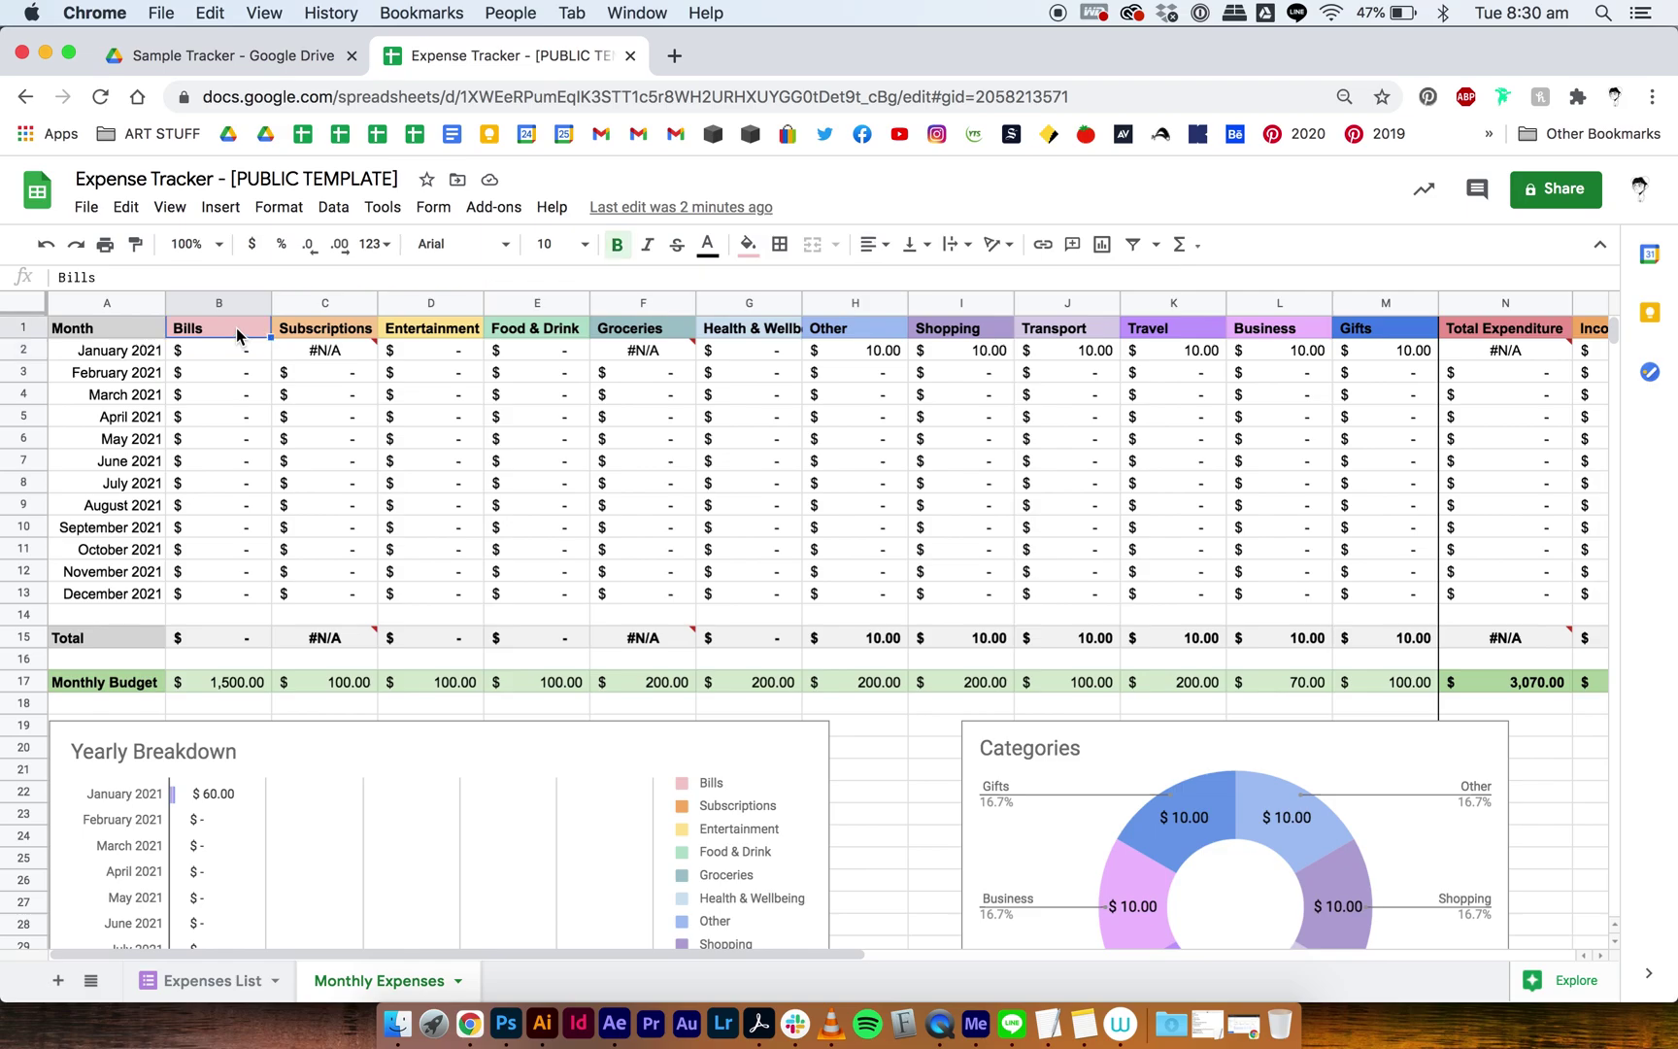
{"action": "left_click", "coordinate": [231, 279]}
{"action": "left_click", "coordinate": [191, 395]}
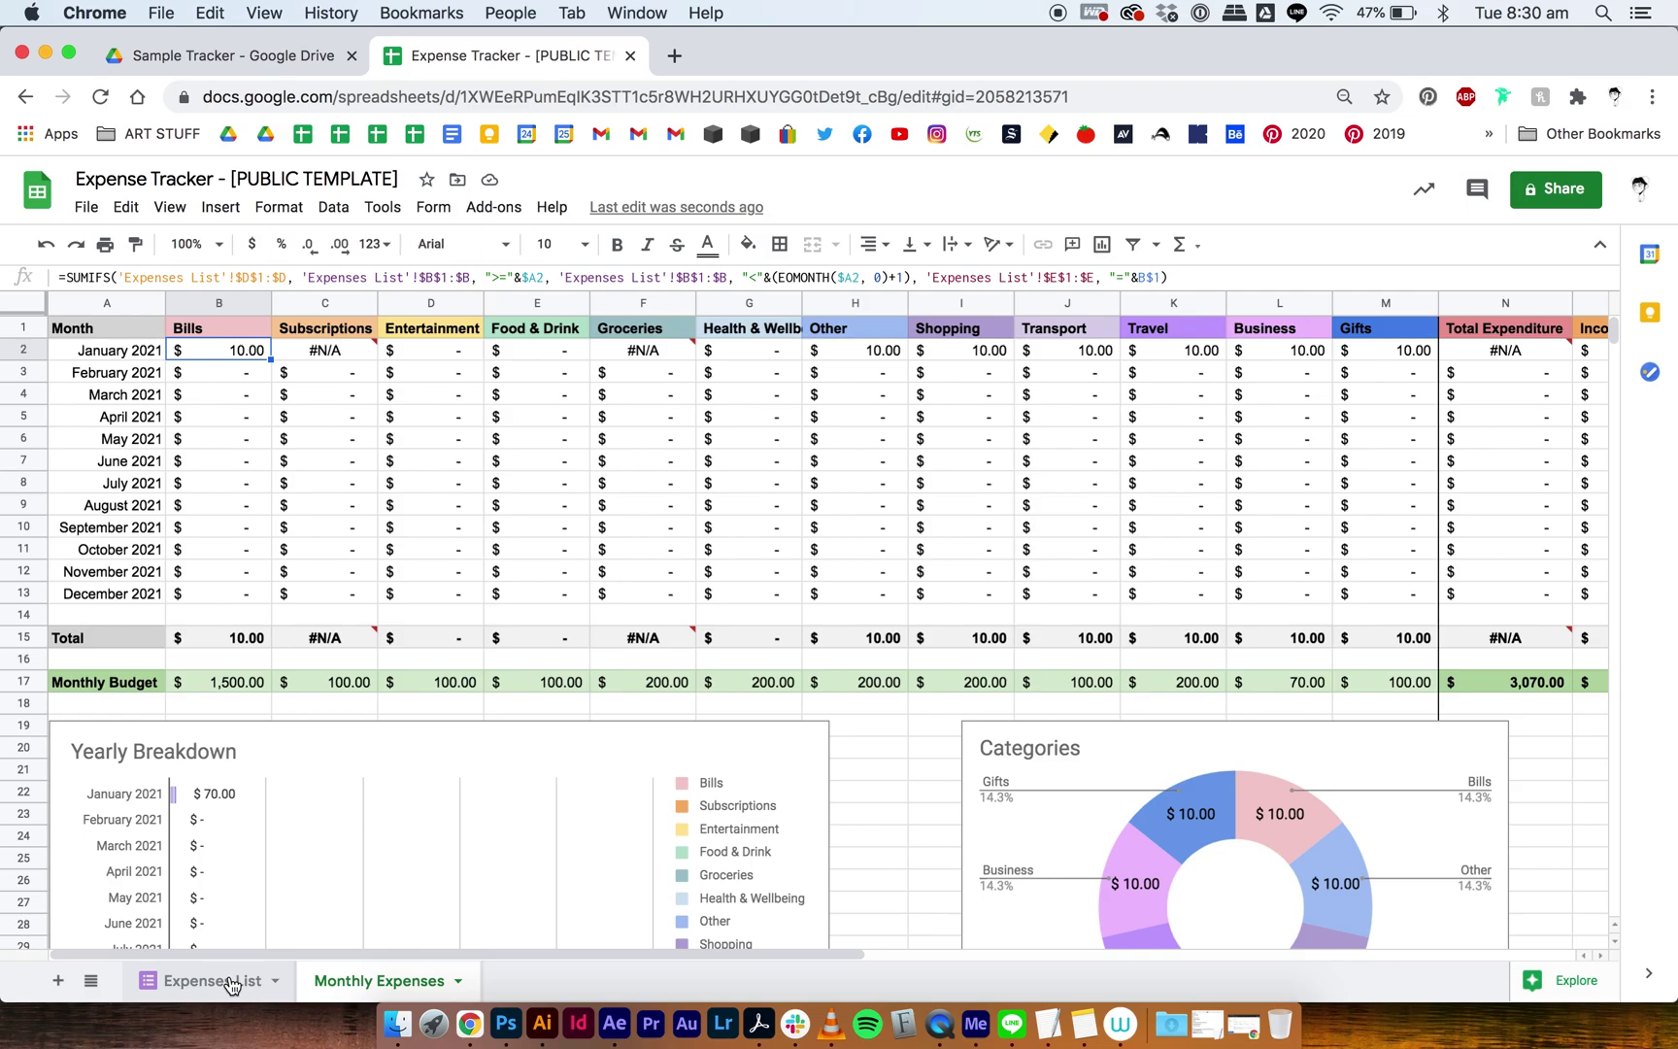
Change C2's SUMIF to SUMIFS, making January Subscriptions show $10.00 and the total $80.00
{"action": "left_click", "coordinate": [351, 357]}
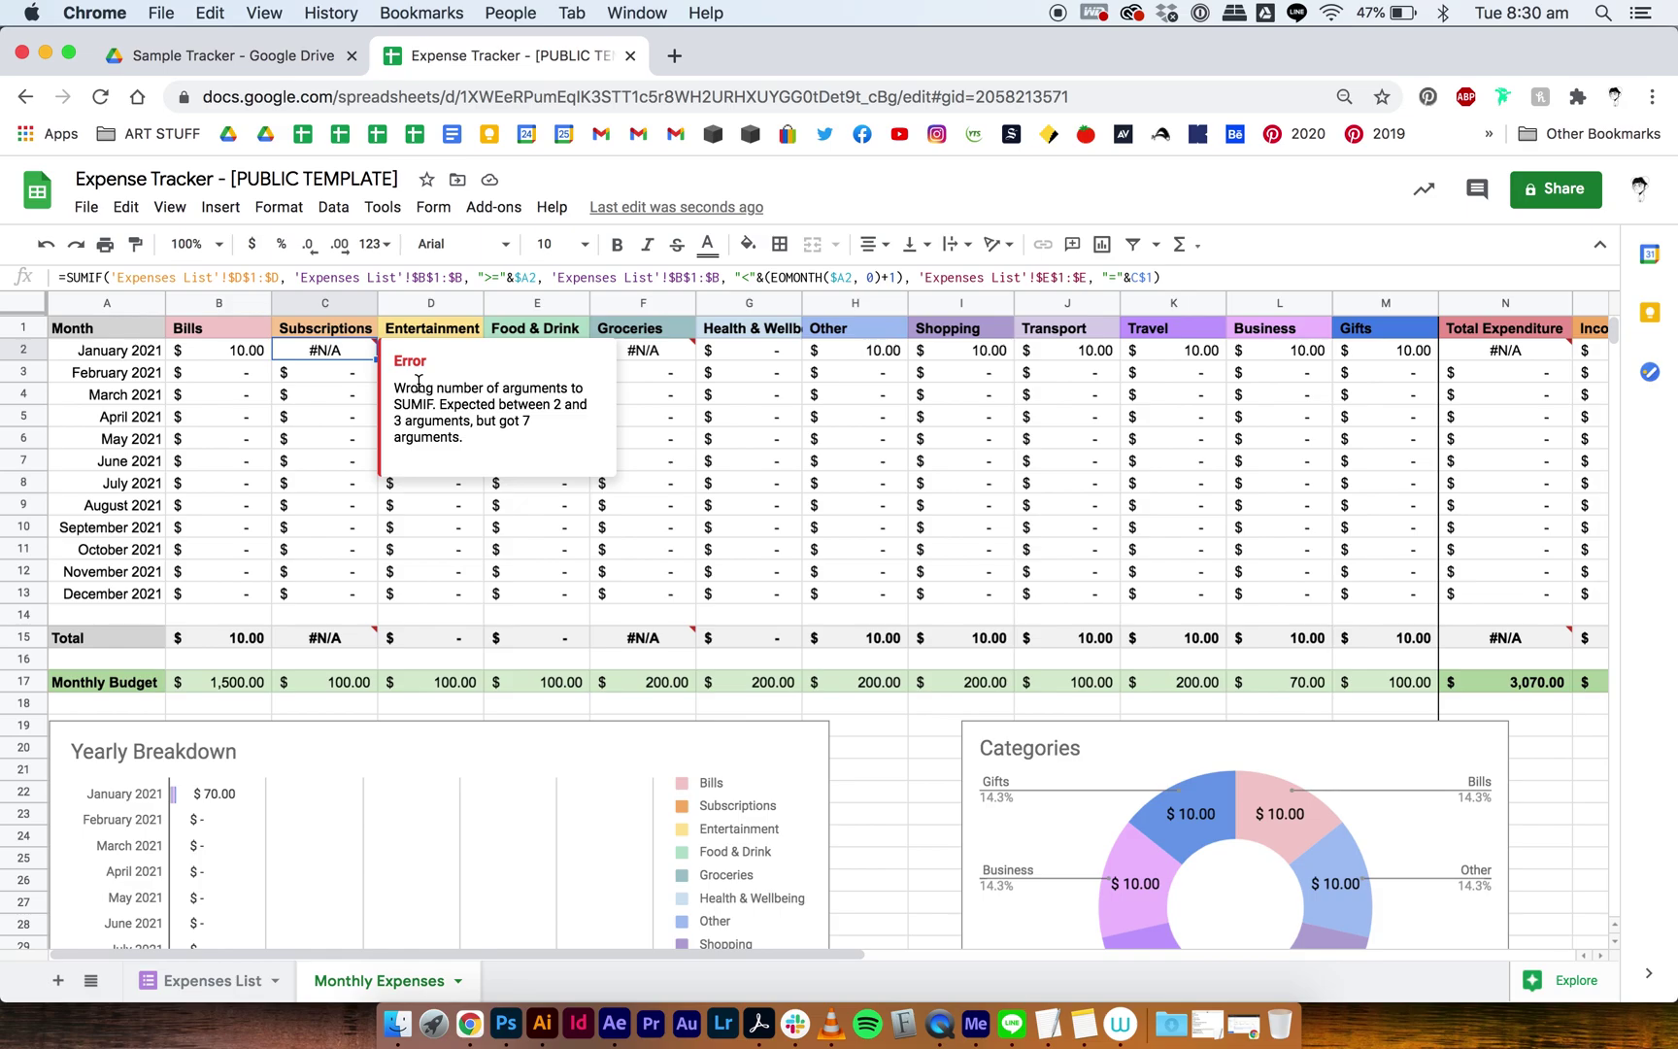
{"action": "left_click", "coordinate": [102, 279]}
{"action": "type", "text": "S"}
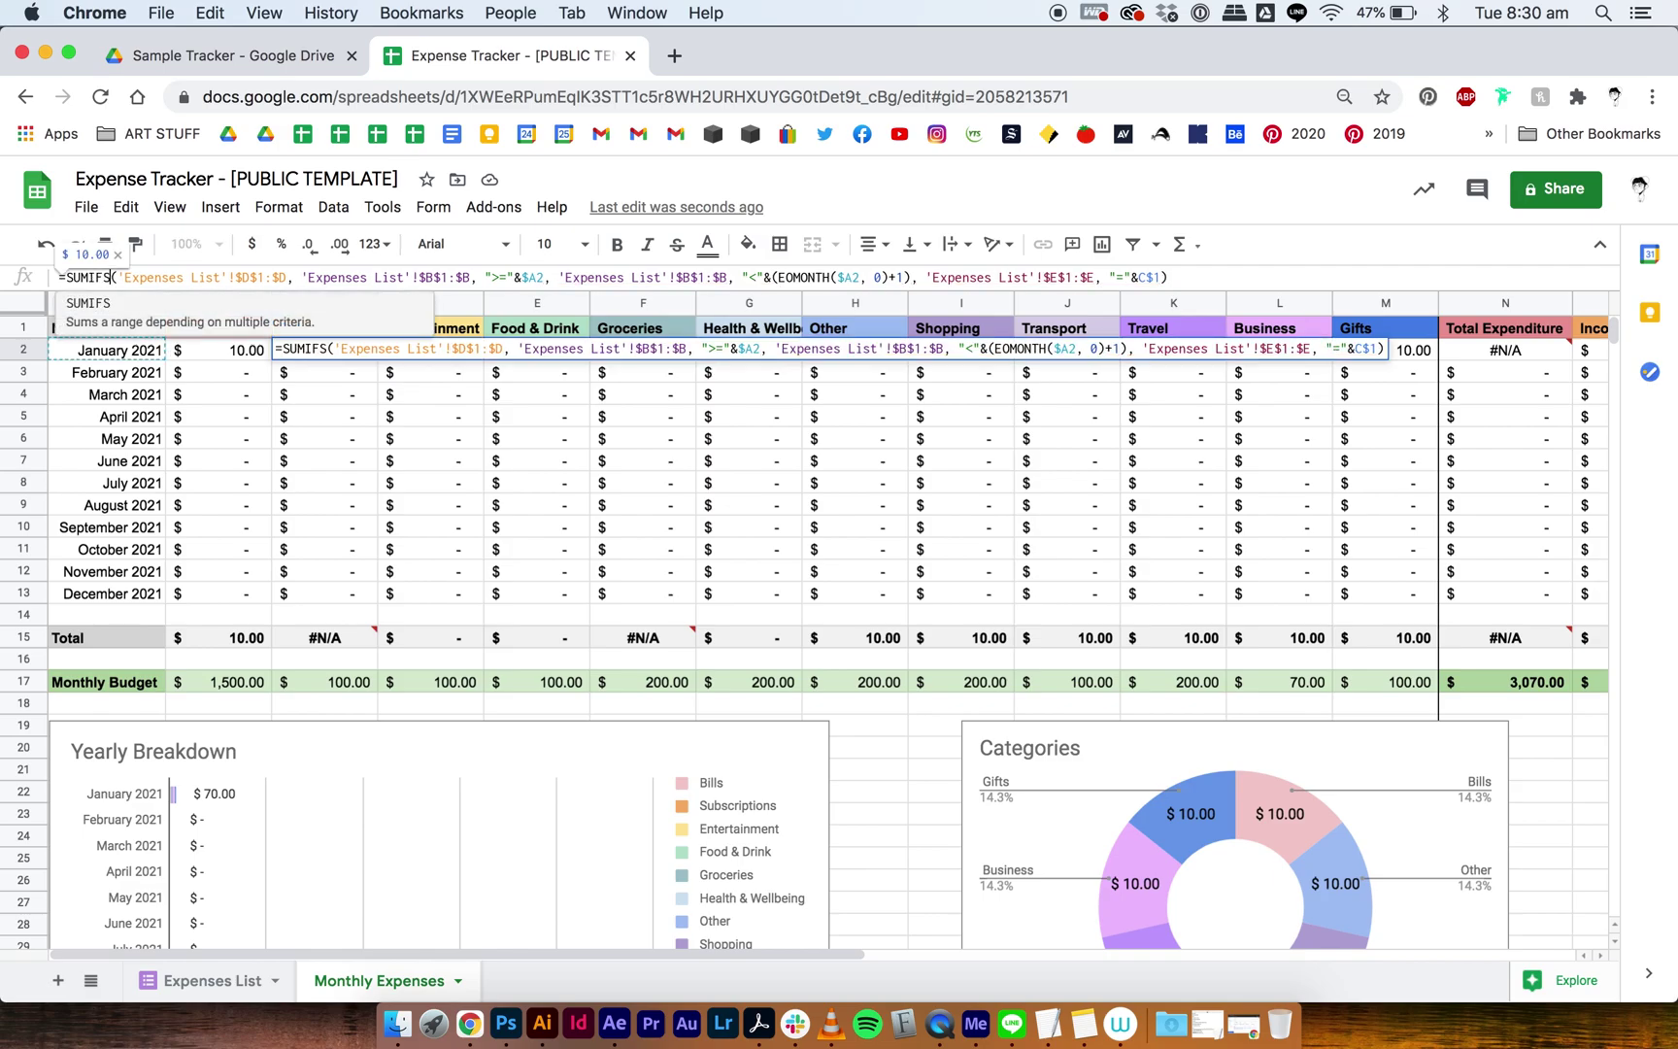
{"action": "left_click", "coordinate": [373, 468]}
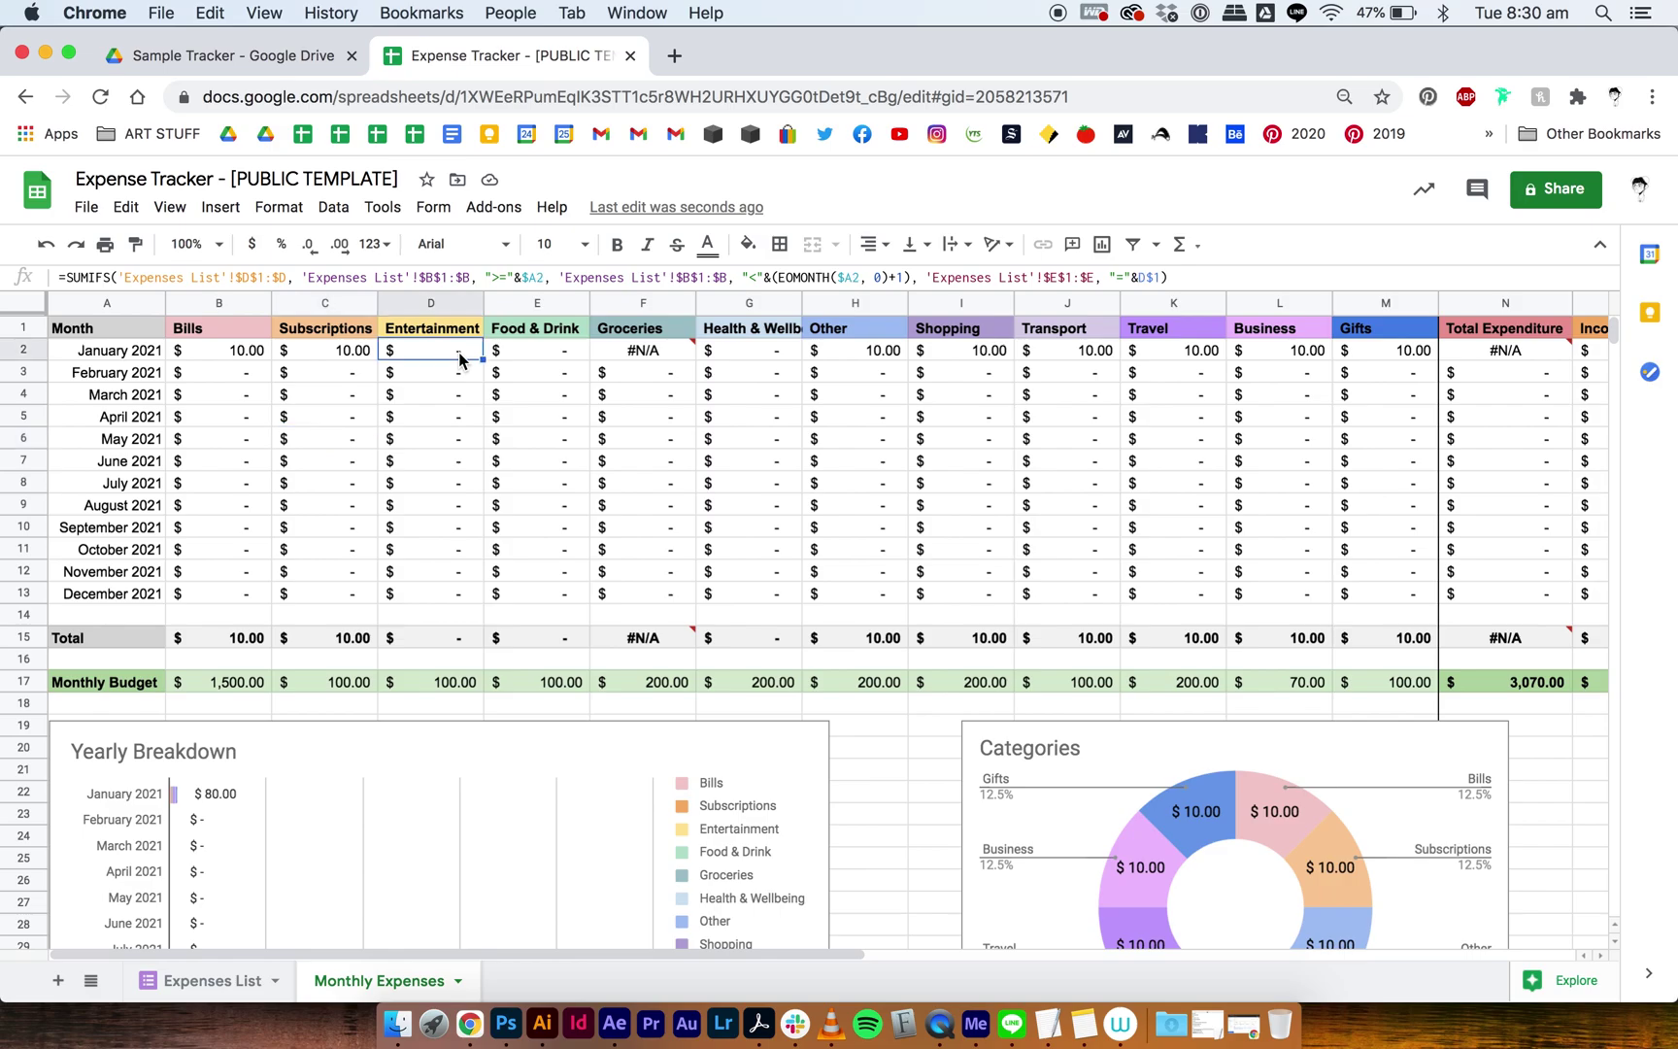
Retype Example 3's purchase date in B4 as 28/01/2021, then view the dashboard
{"action": "left_click", "coordinate": [213, 985]}
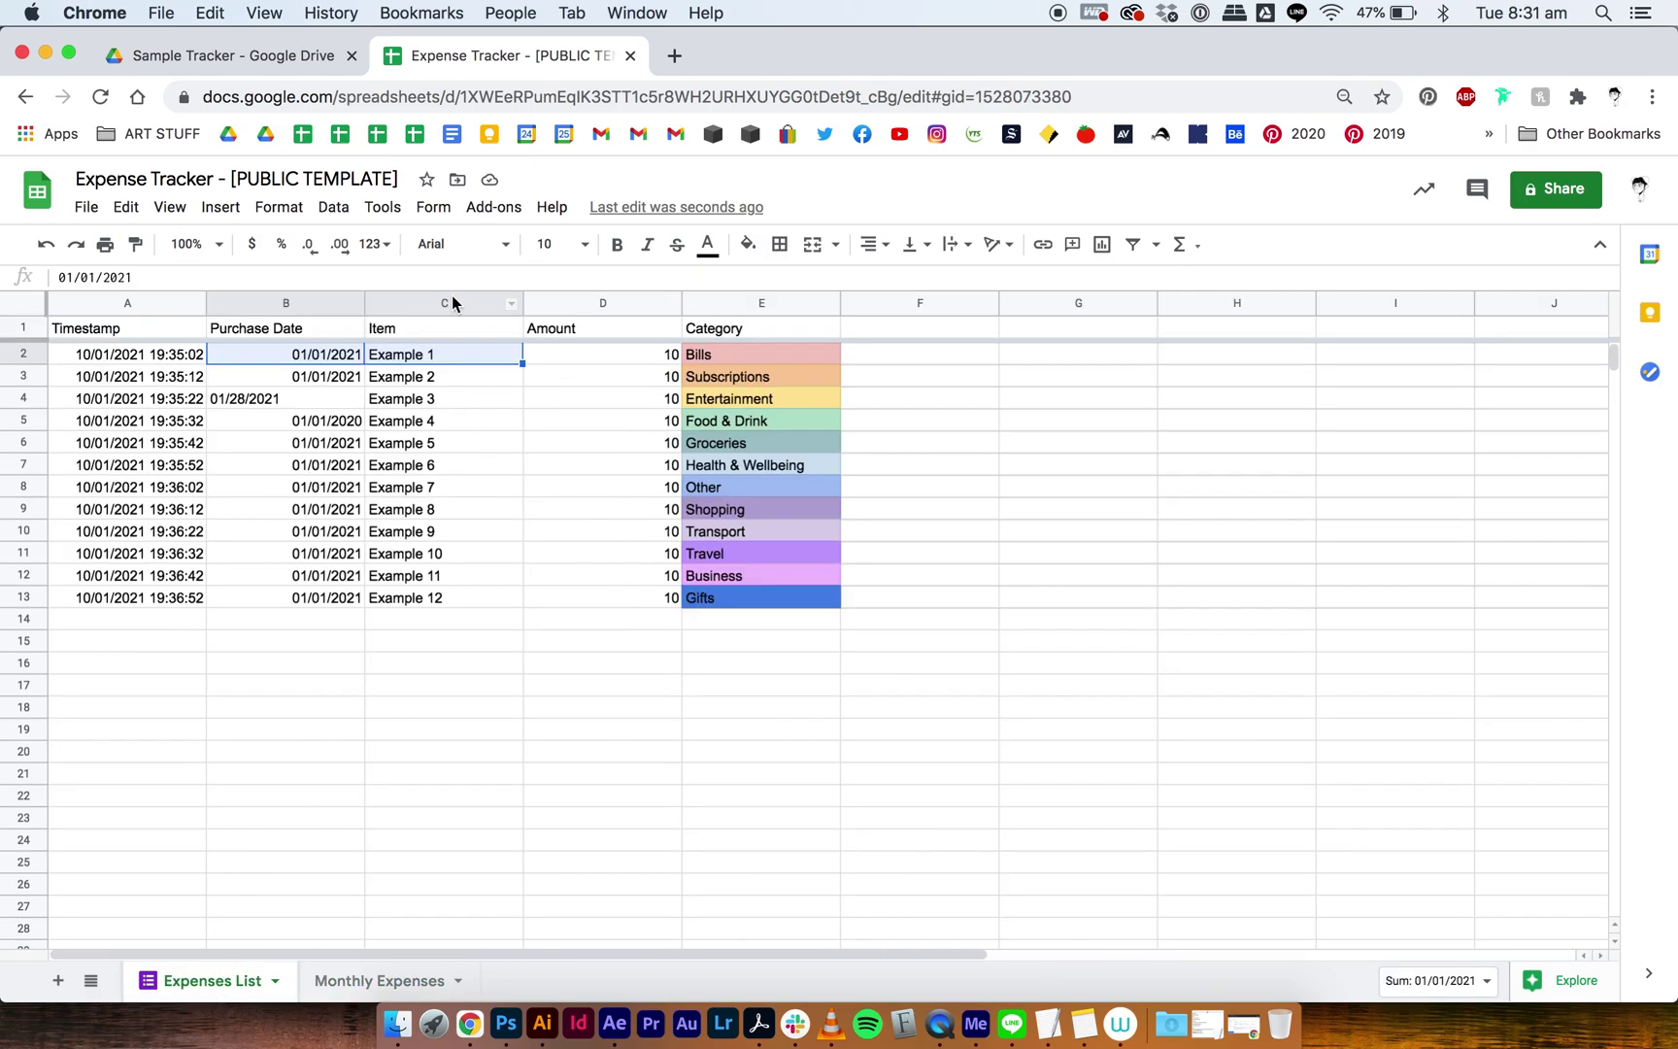
{"action": "left_click", "coordinate": [314, 399]}
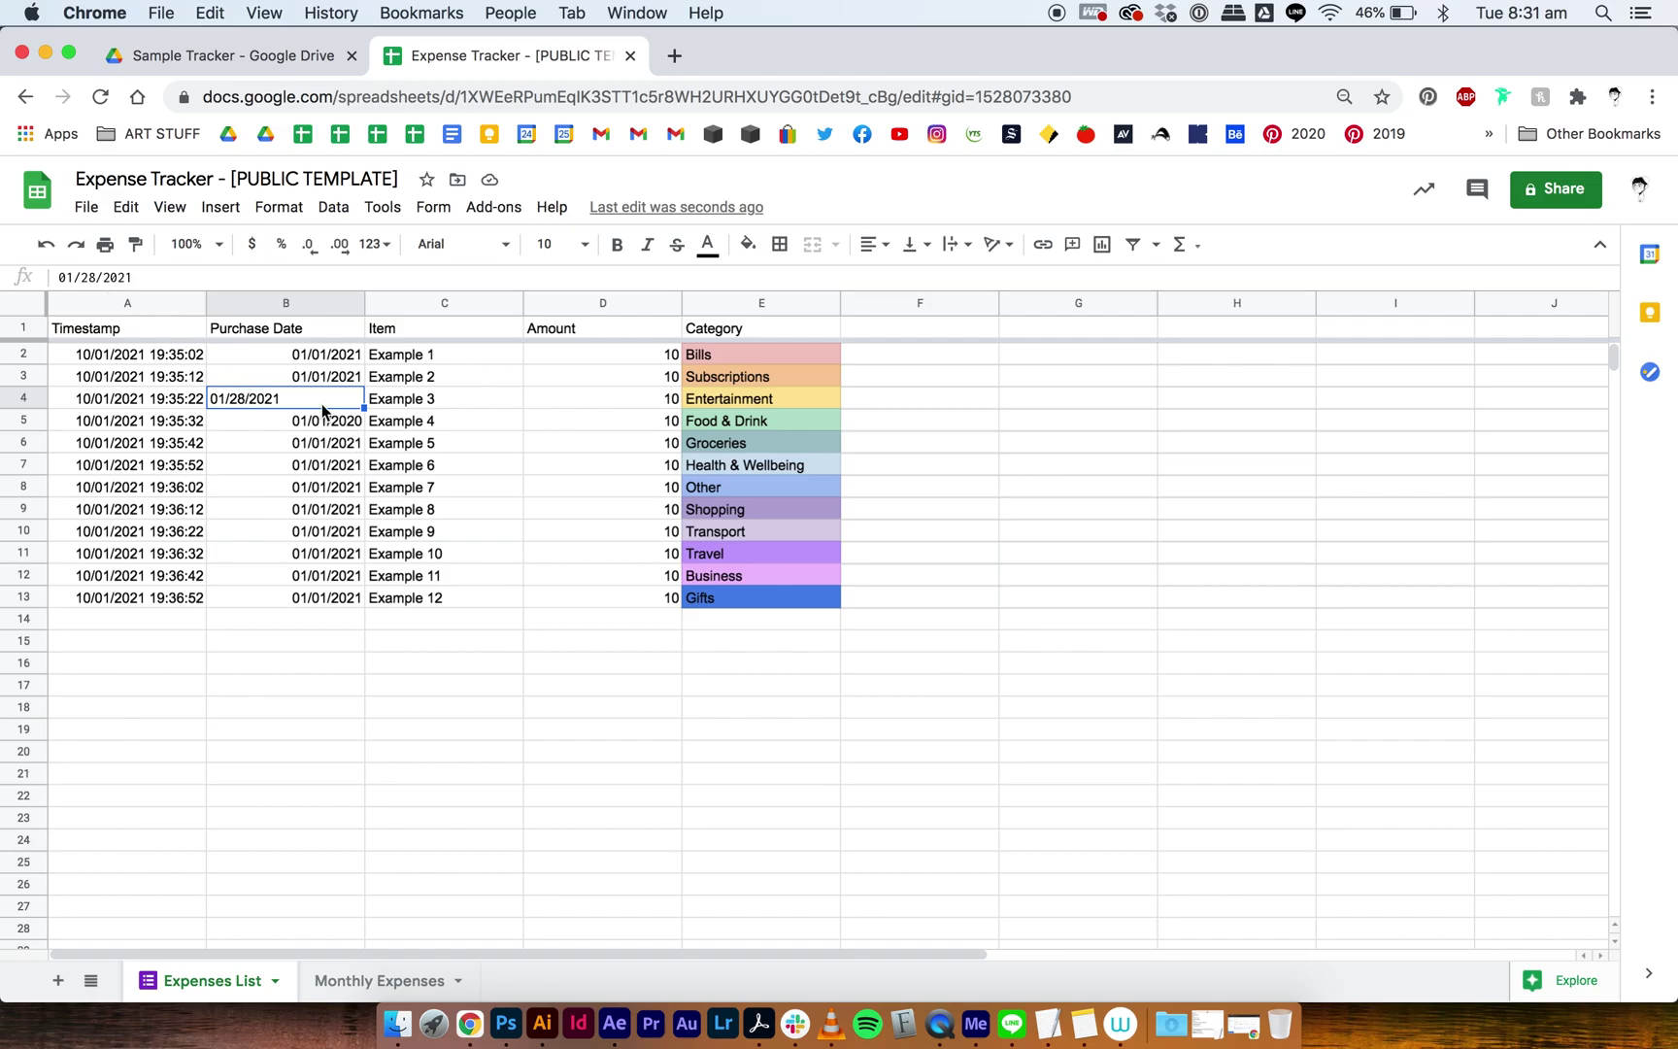
{"action": "left_click", "coordinate": [95, 277]}
{"action": "key", "text": "BackSpace"}
{"action": "key", "text": "BackSpace"}
{"action": "key", "text": "BackSpace"}
{"action": "key", "text": "BackSpace"}
{"action": "key", "text": "BackSpace"}
{"action": "type", "text": "28"}
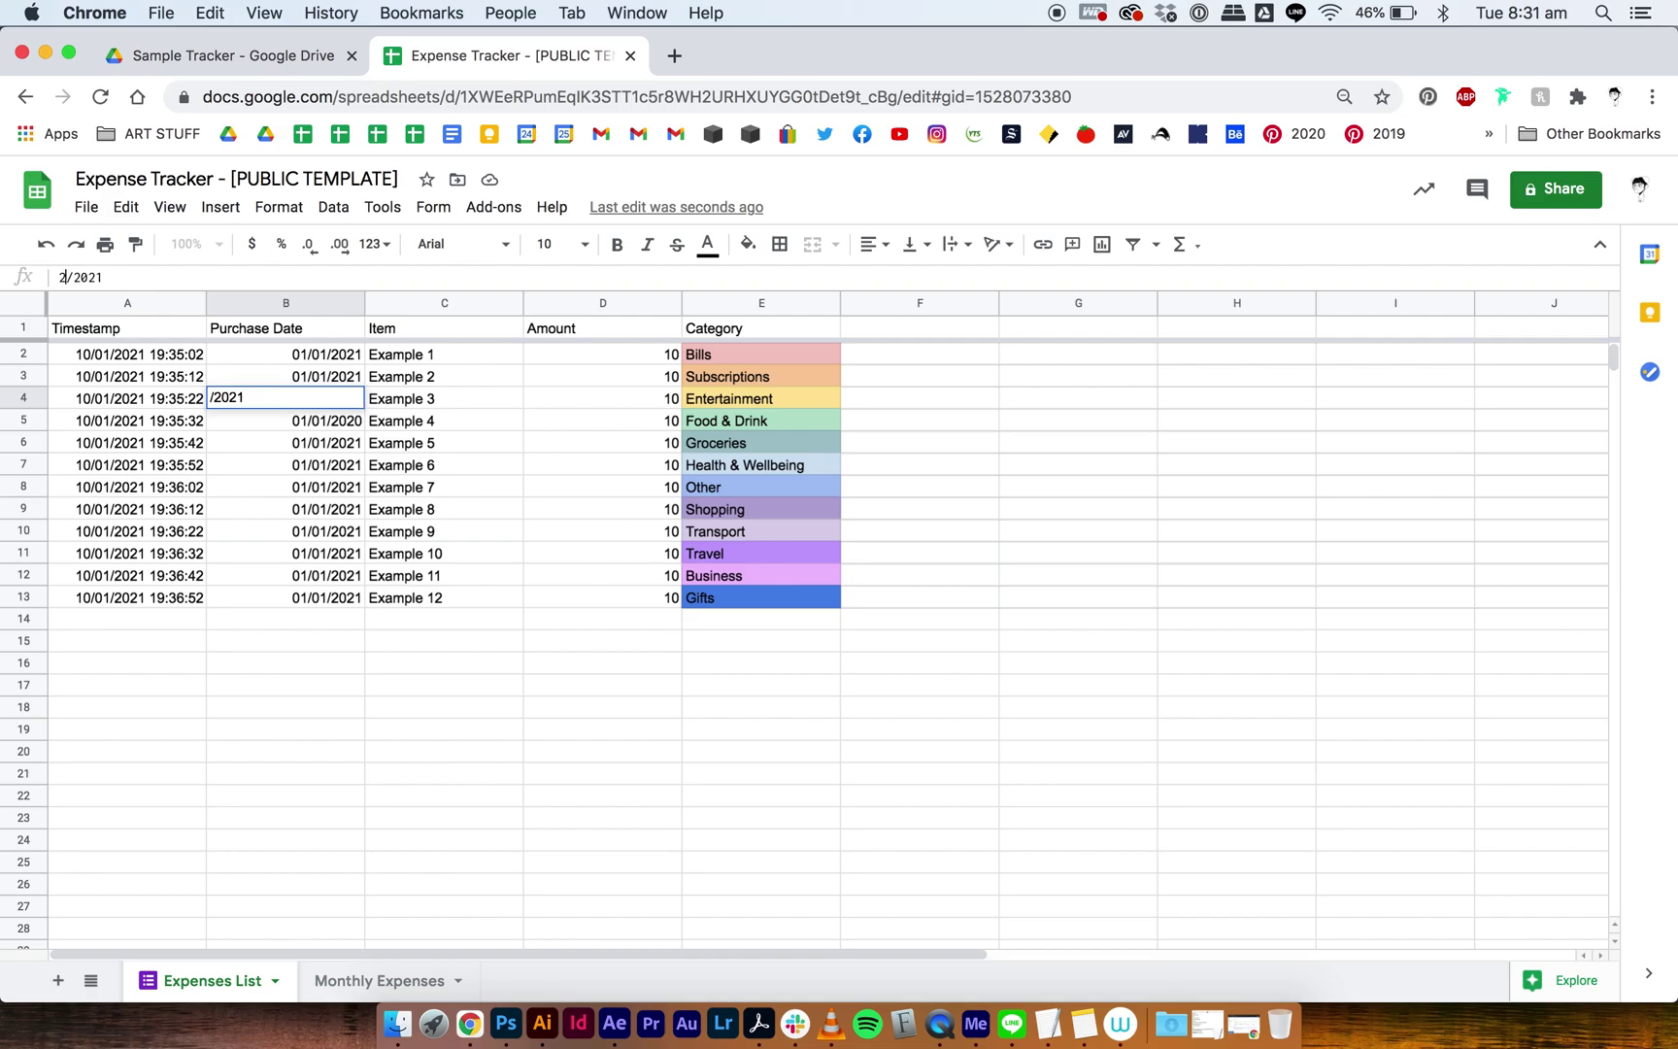
{"action": "type", "text": "/01"}
{"action": "left_click", "coordinate": [247, 581]}
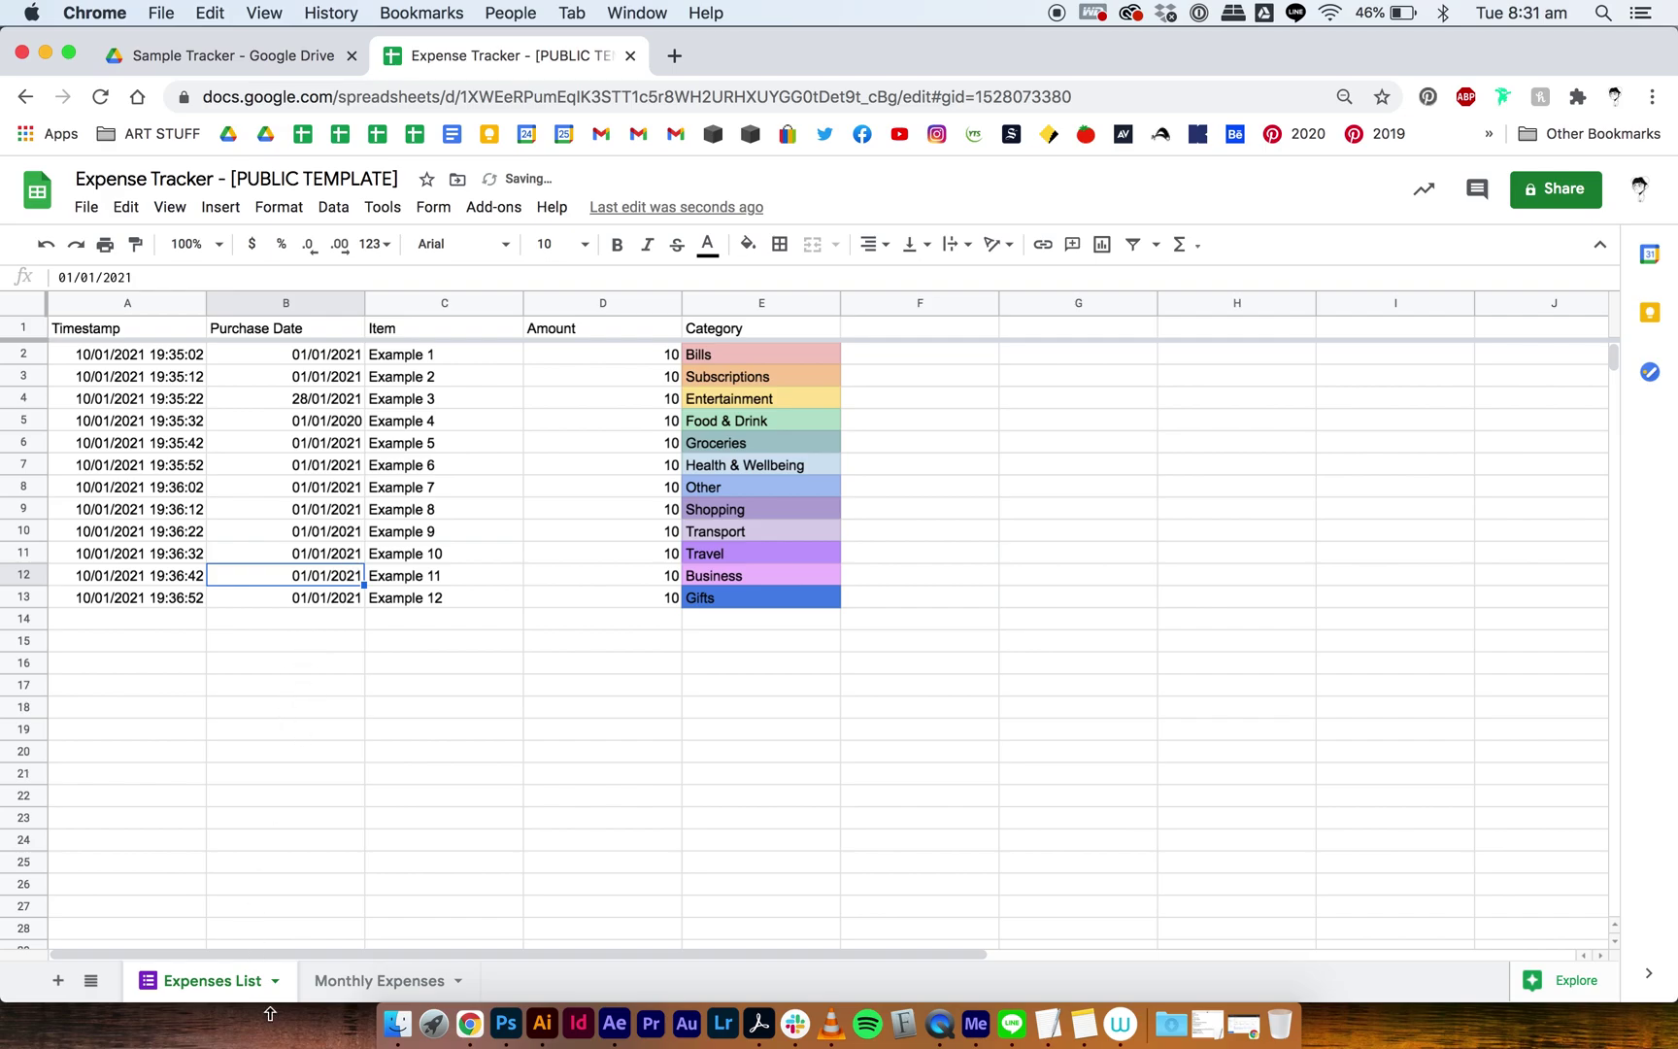
{"action": "left_click", "coordinate": [342, 981]}
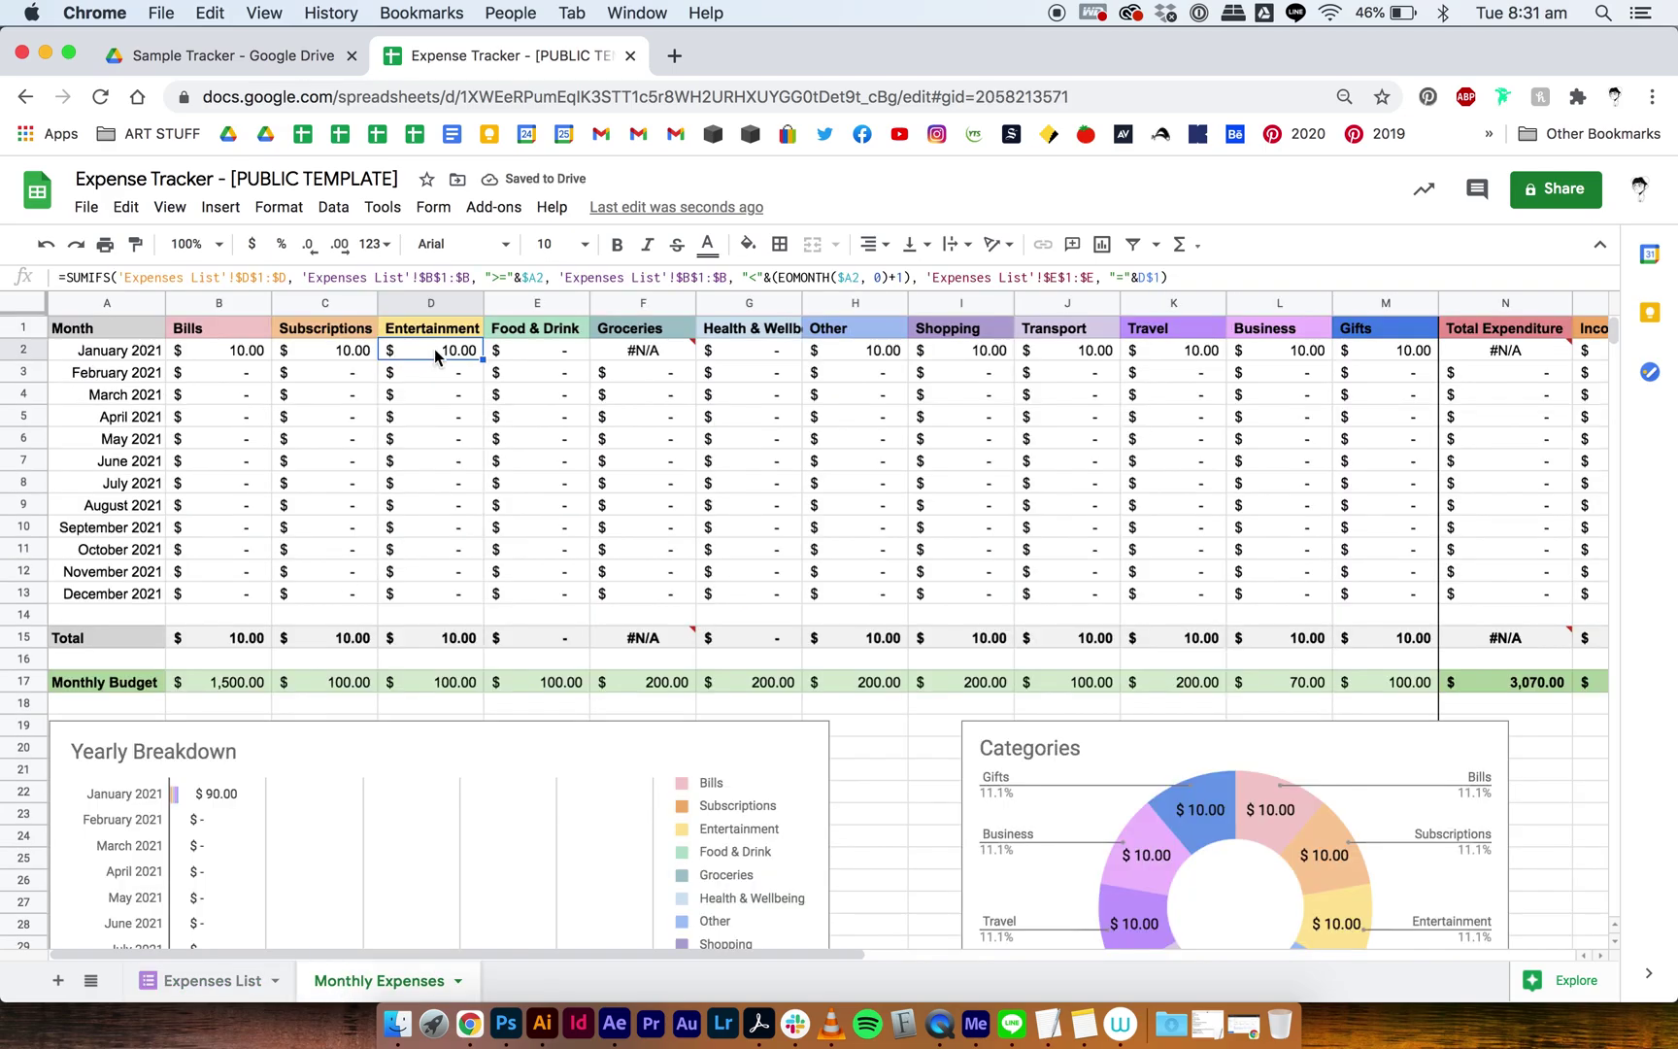
{"action": "left_click", "coordinate": [207, 979]}
{"action": "left_click", "coordinate": [86, 208]}
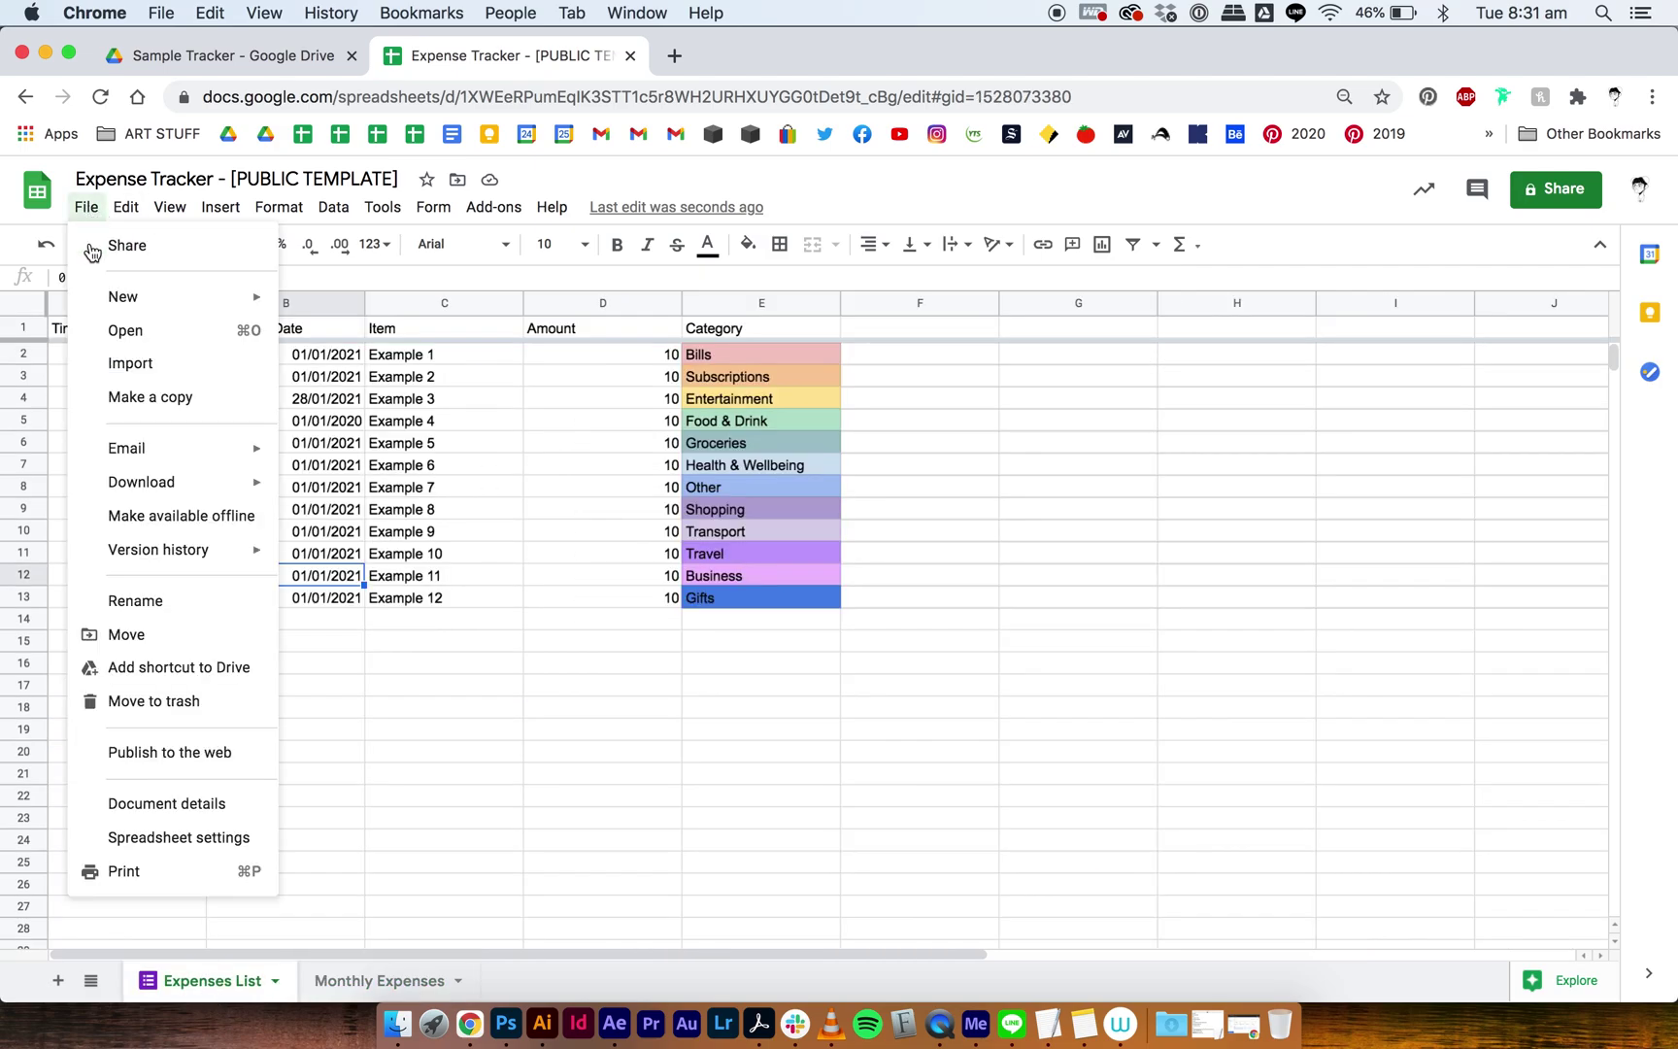
{"action": "left_click", "coordinate": [199, 848]}
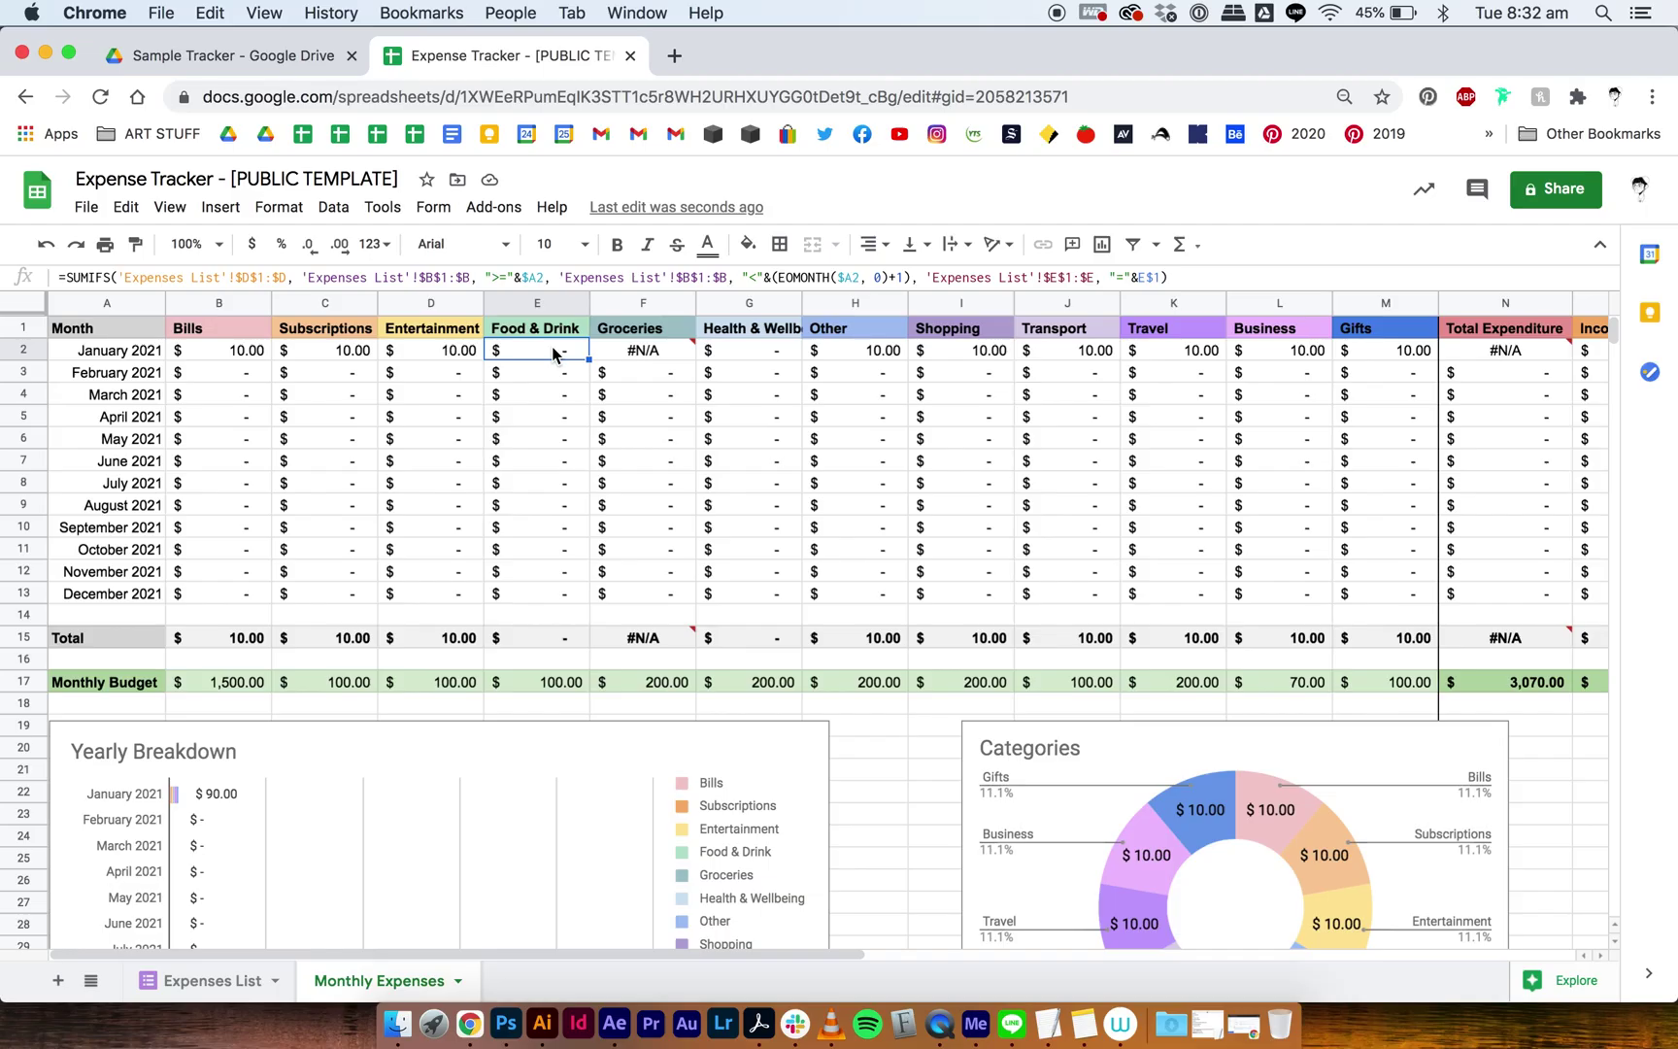
Compare Example 4's purchase date in B5 with the dashboard's January 2021 row date
{"action": "left_click", "coordinate": [233, 983]}
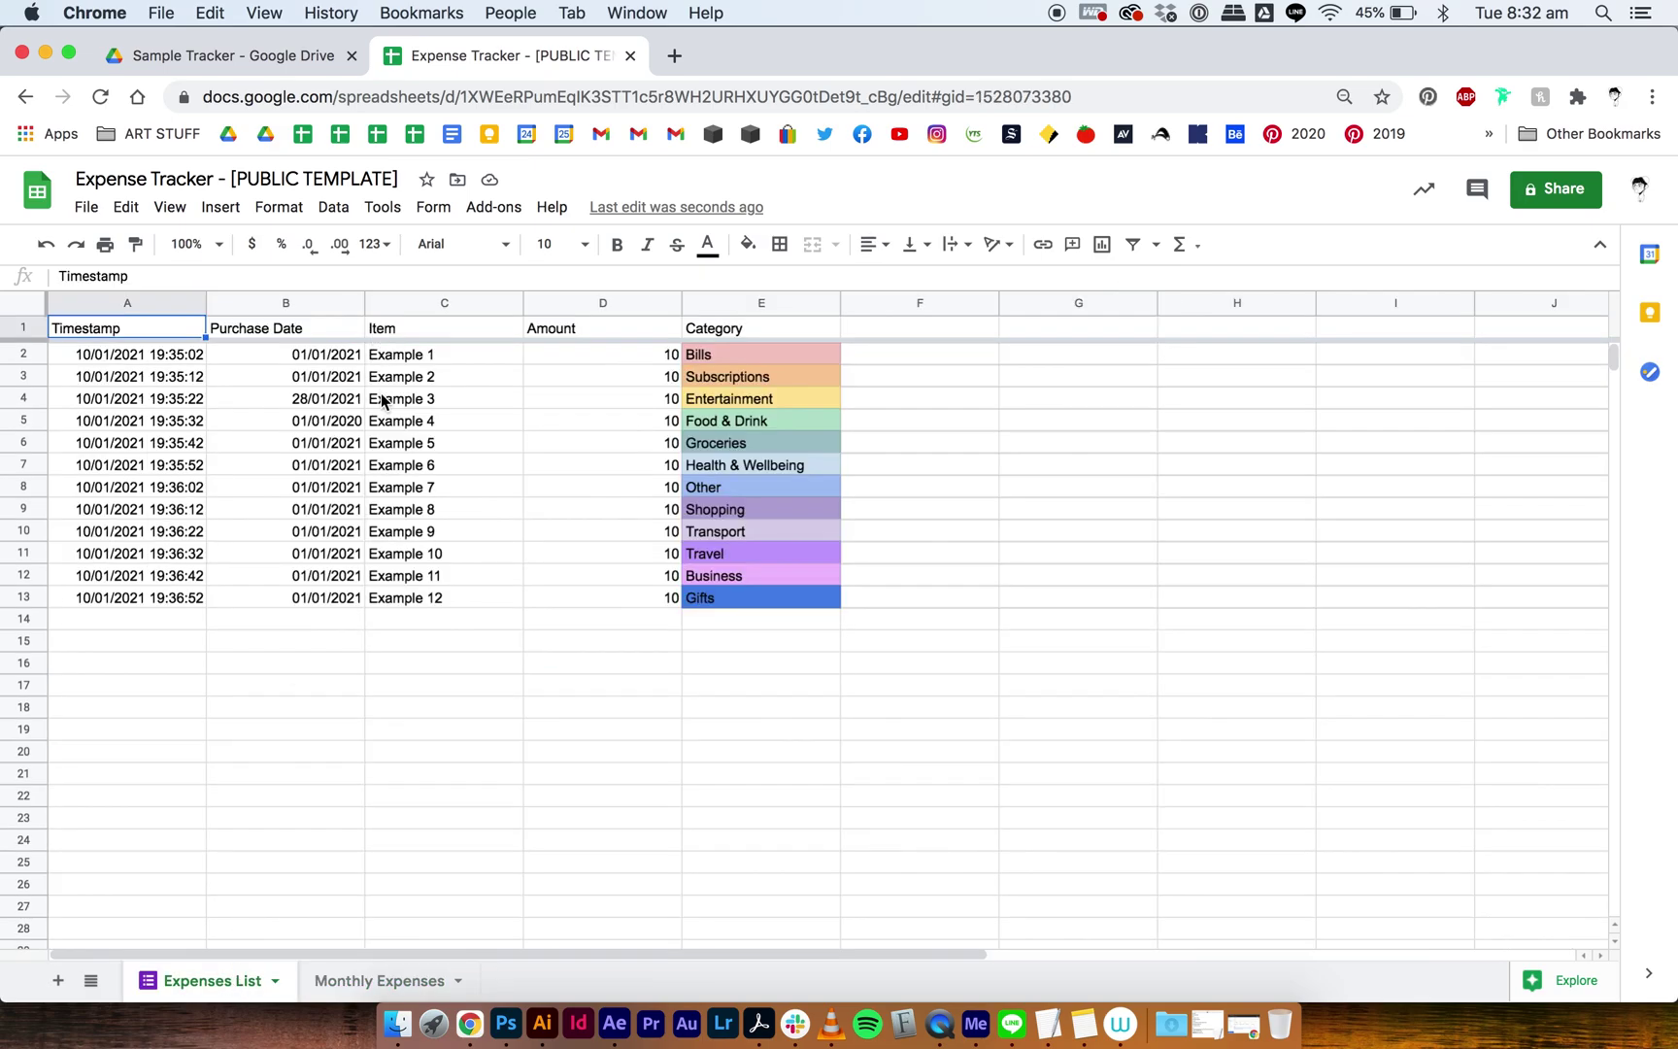
{"action": "left_click", "coordinate": [359, 422]}
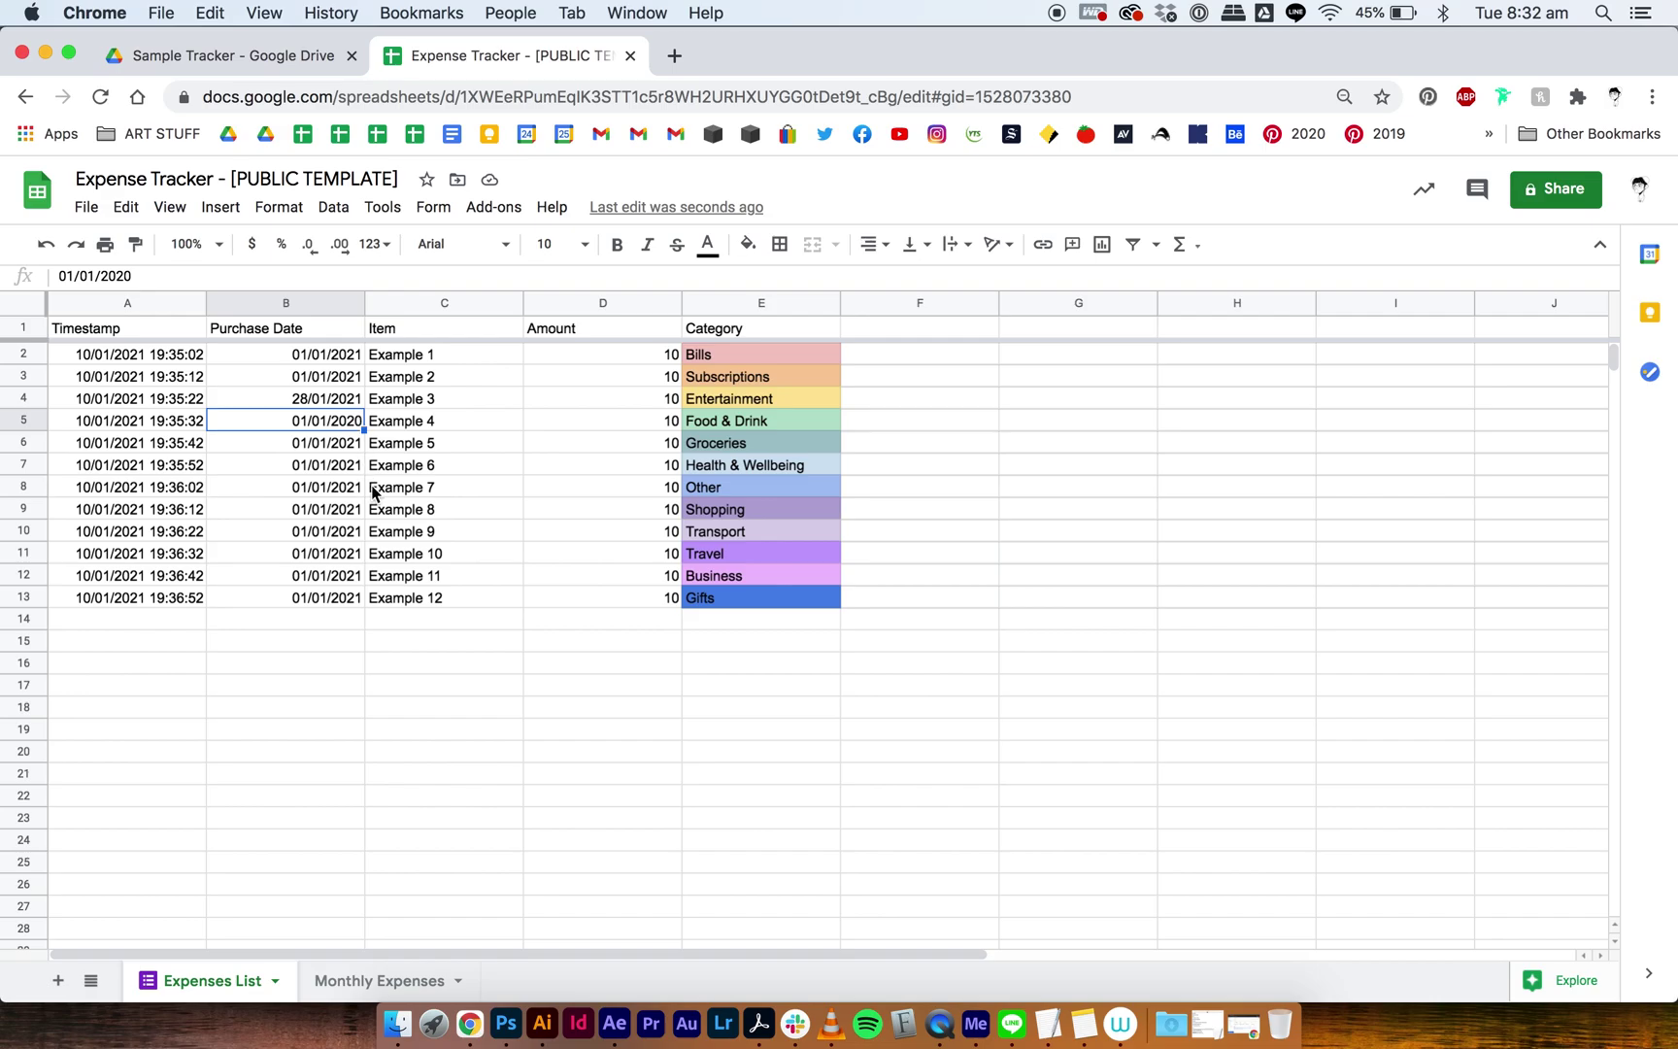
{"action": "left_click", "coordinate": [350, 983]}
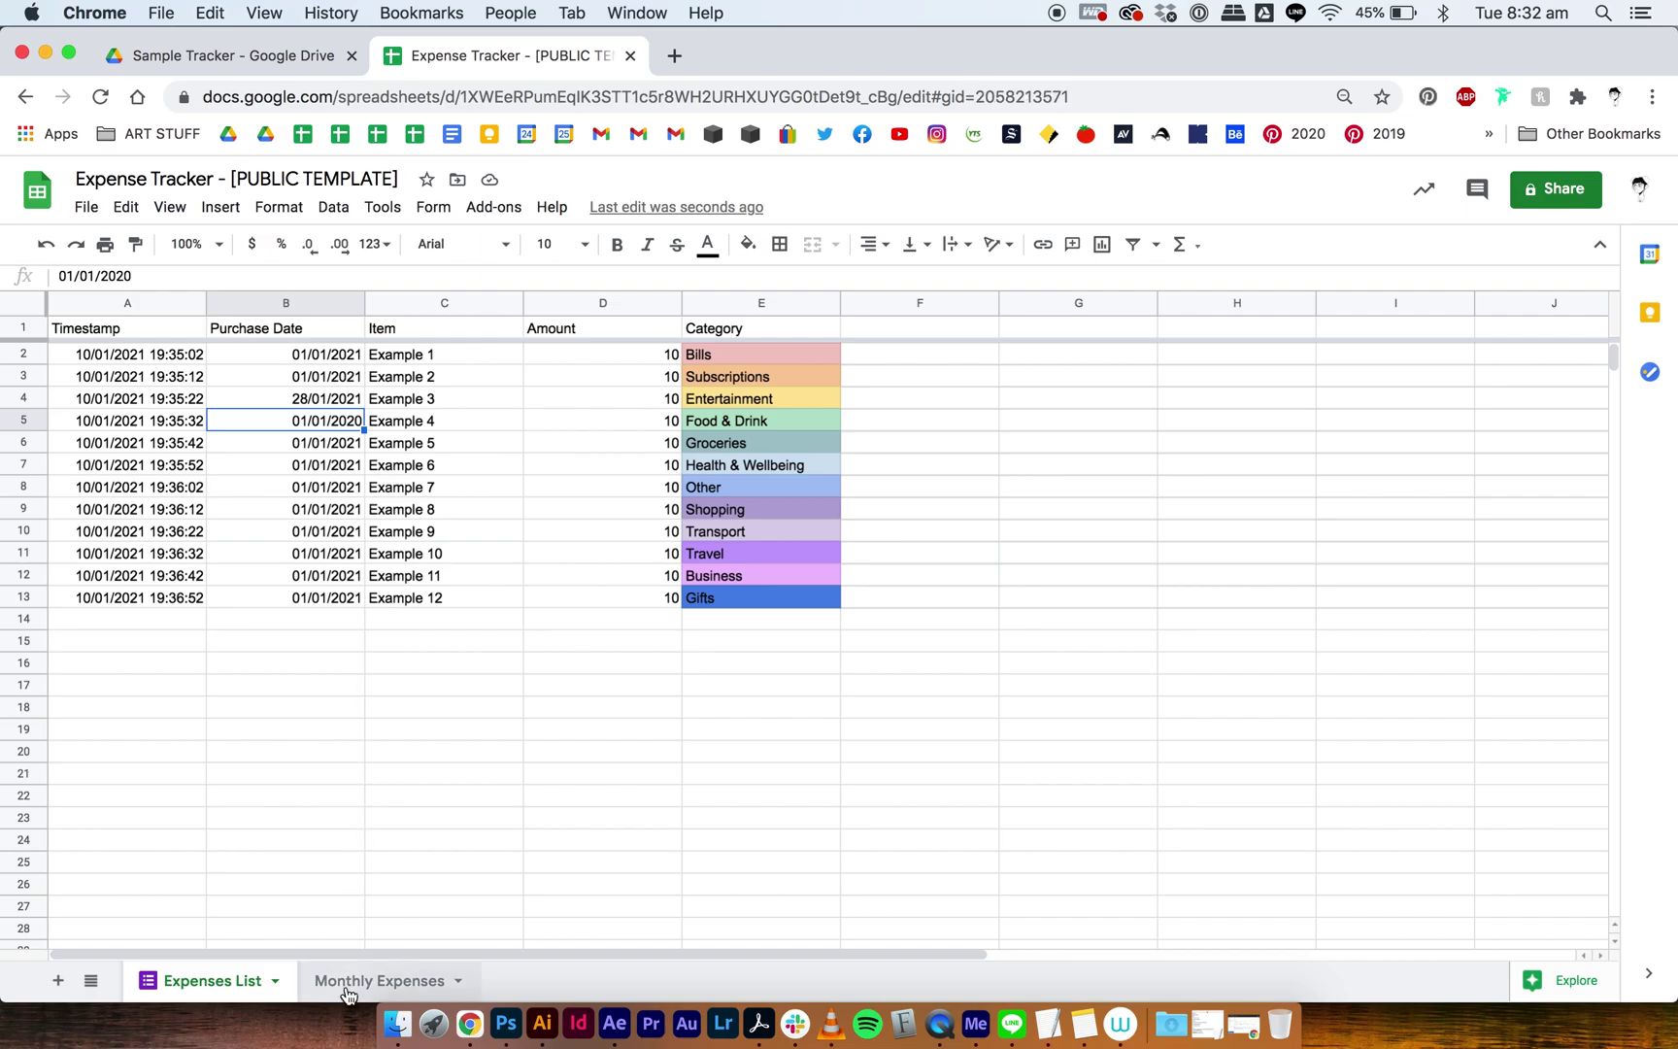
{"action": "left_click", "coordinate": [129, 353]}
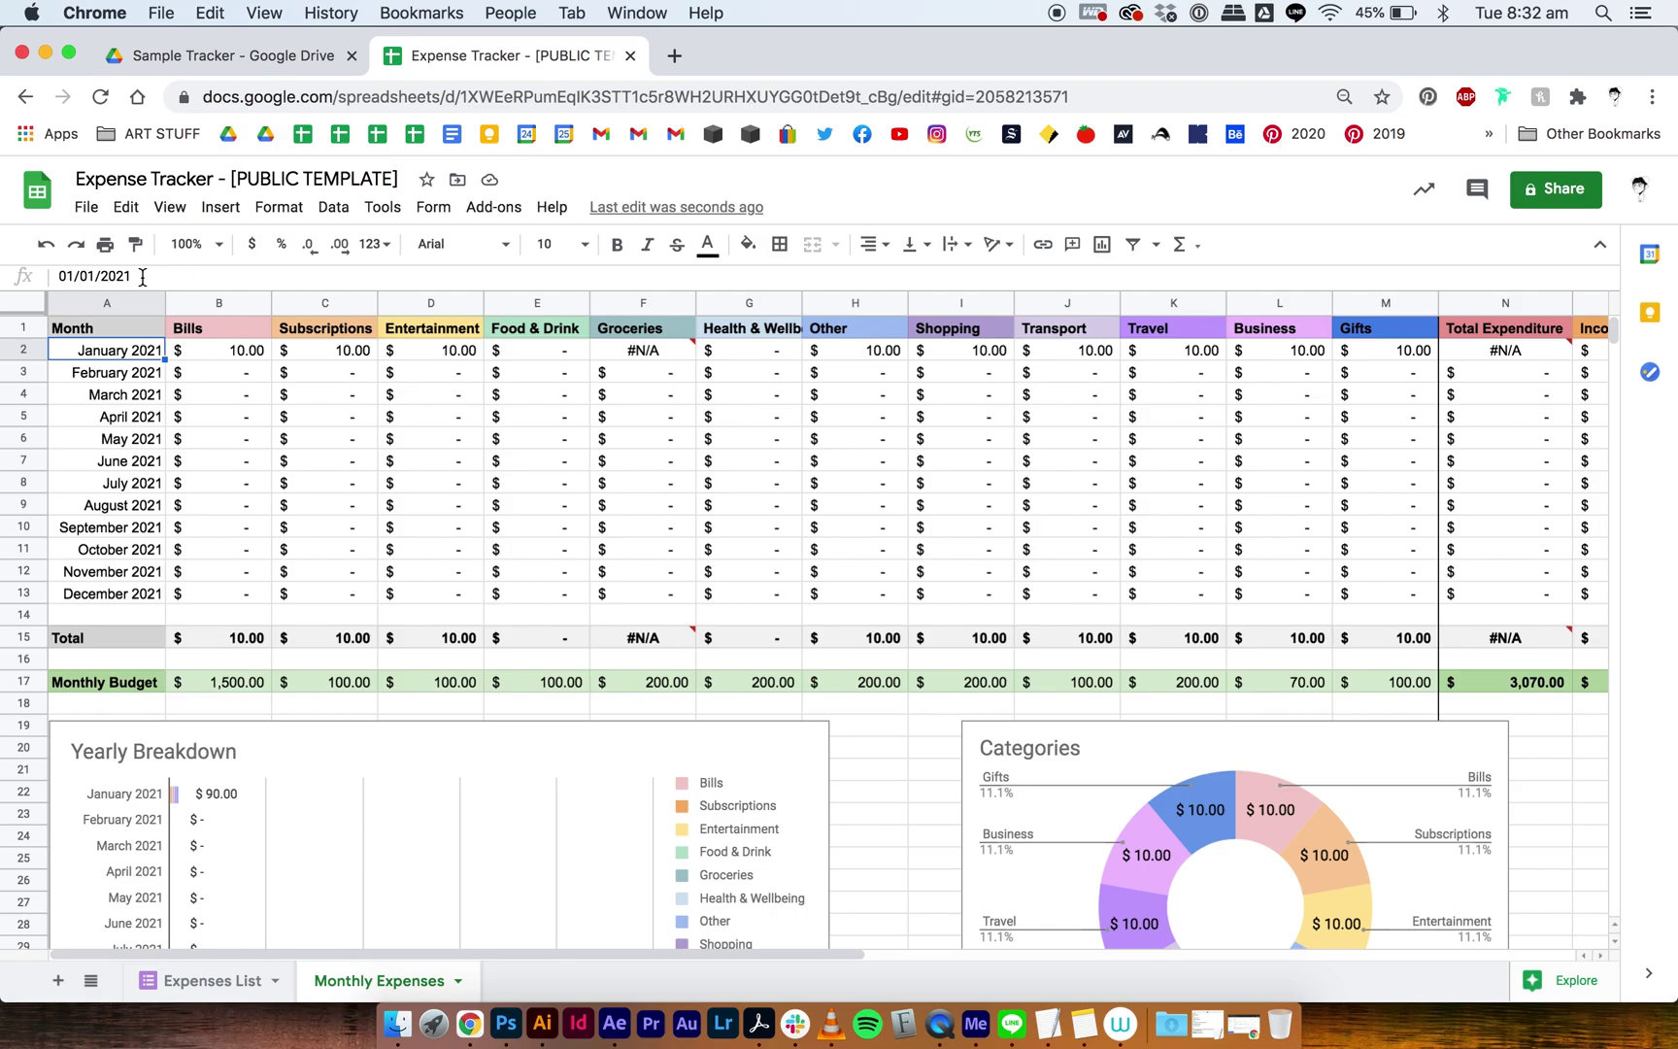
Change B5's date from 01/01/2020 to 01/01/2021 and check the dashboard
{"action": "left_click", "coordinate": [202, 983]}
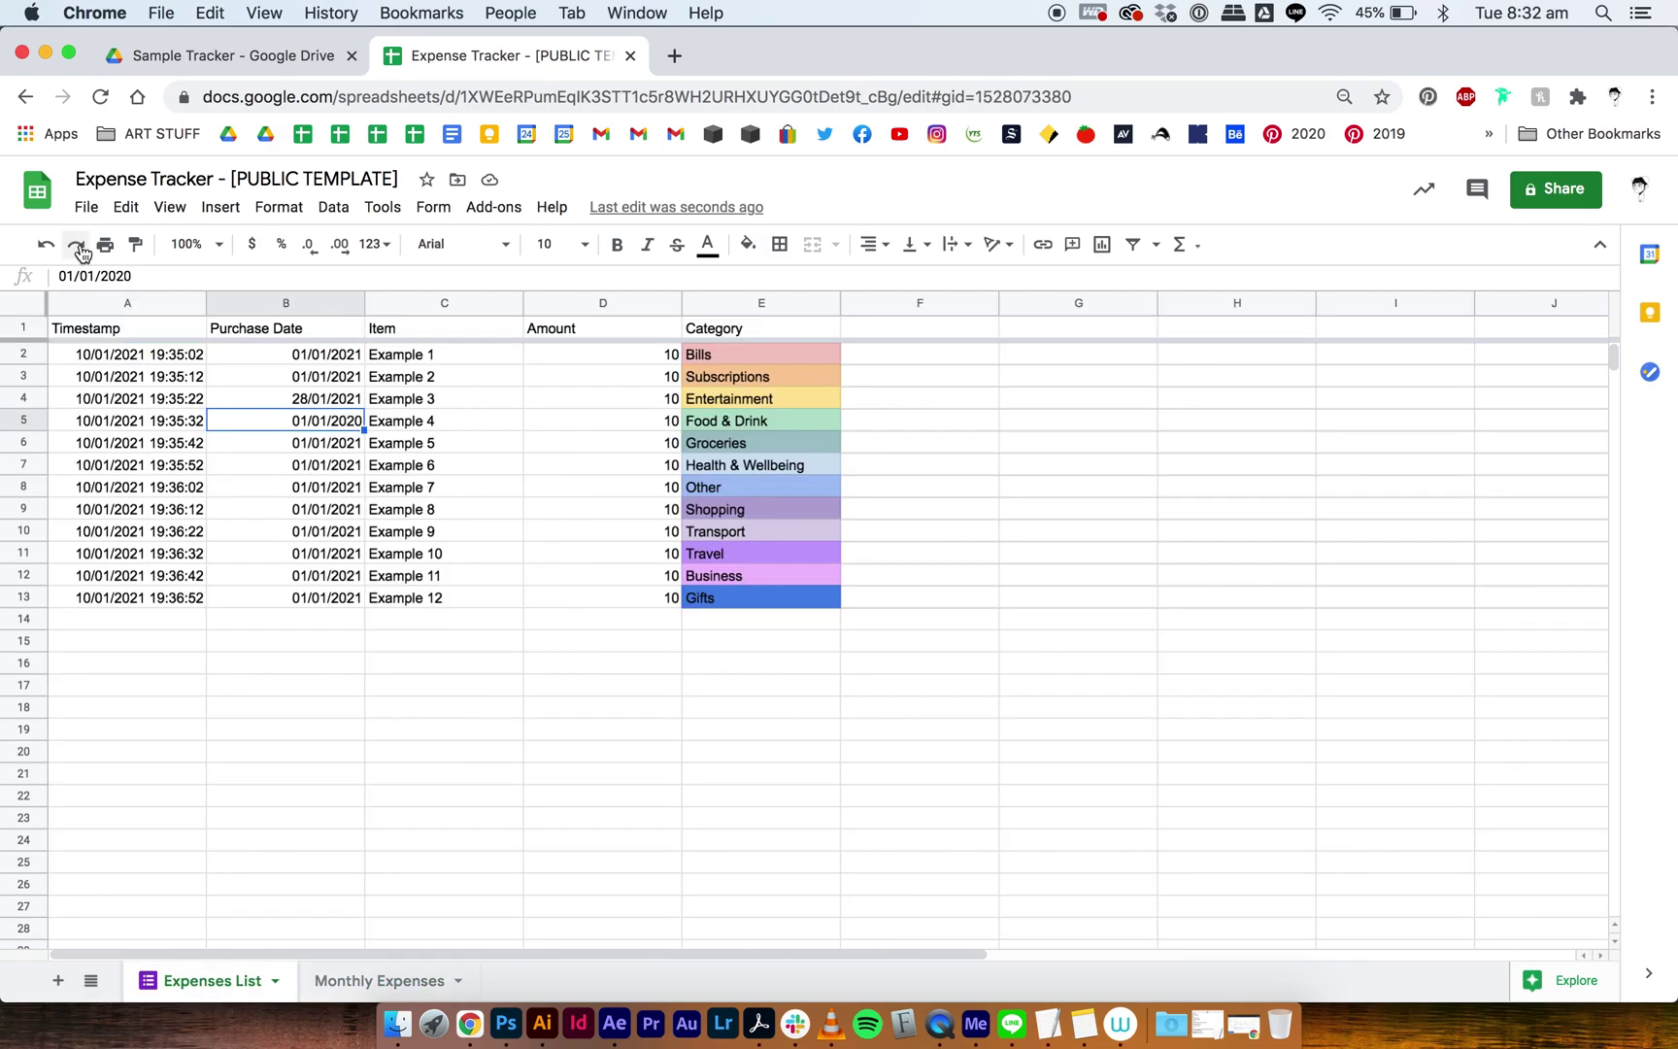
{"action": "left_click", "coordinate": [141, 278]}
{"action": "key", "text": "BackSpace"}
{"action": "type", "text": "1"}
{"action": "left_click", "coordinate": [285, 728]}
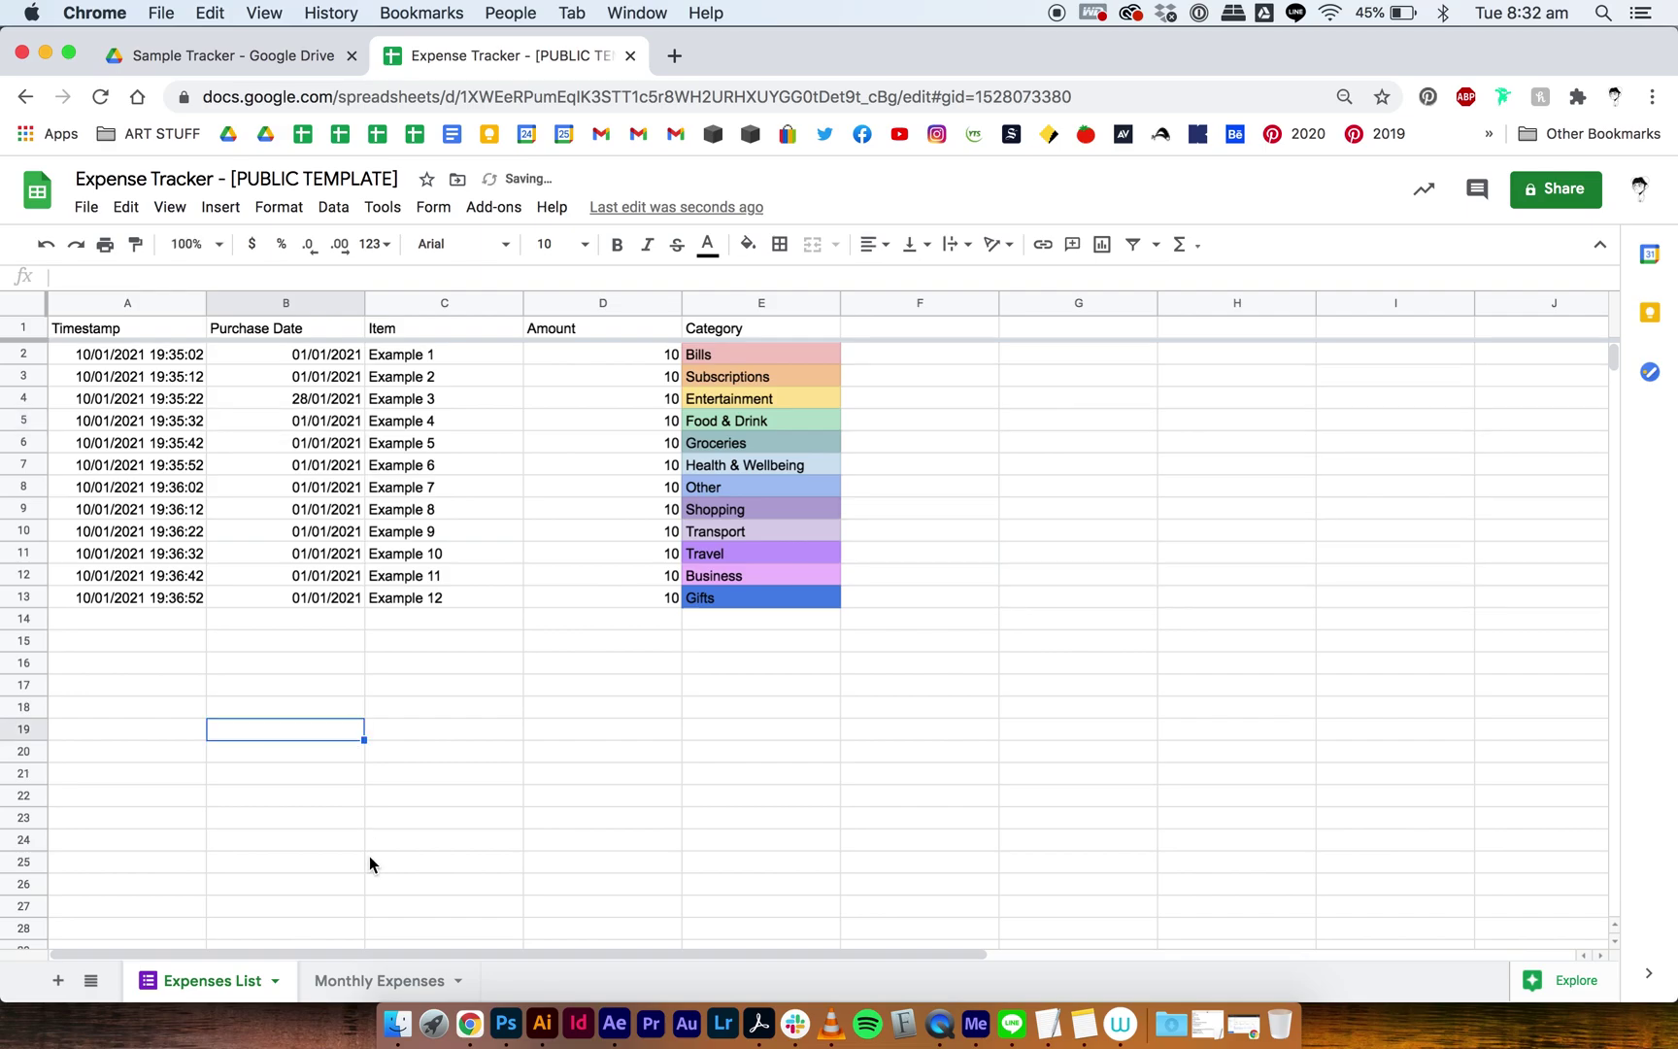
{"action": "left_click", "coordinate": [379, 981]}
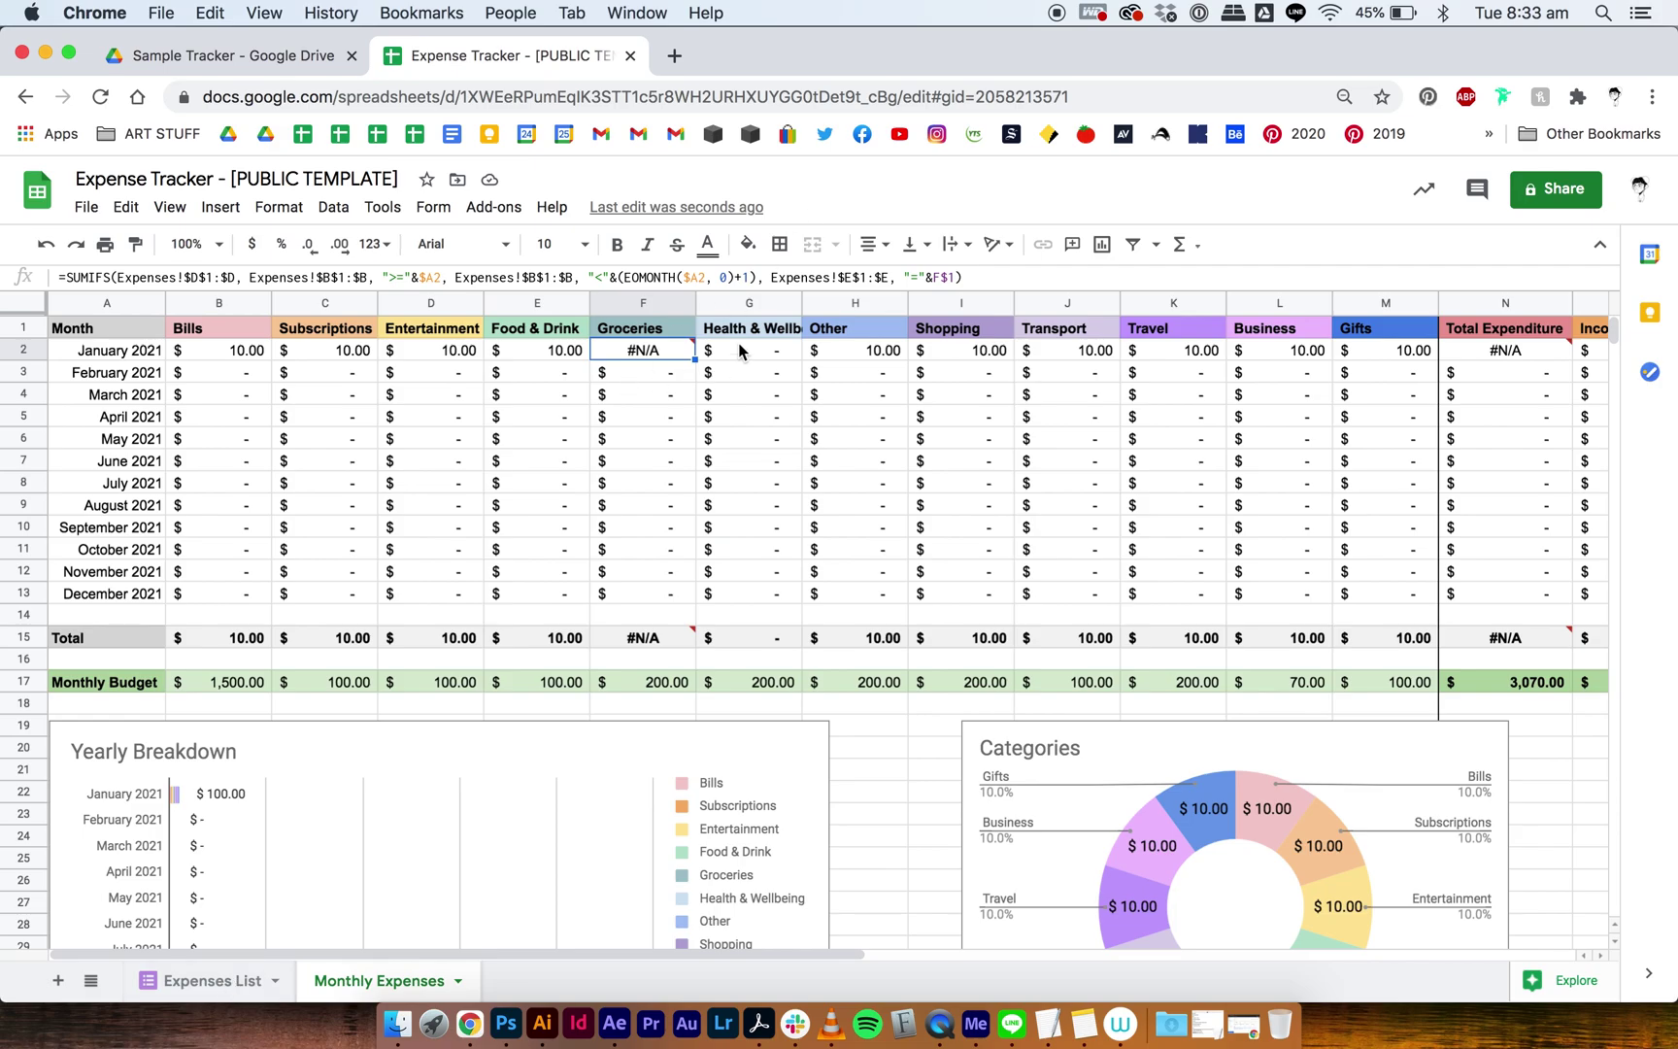
Rewrite the first Expenses! reference in F2's formula as 'Expenses List'!
{"action": "left_click", "coordinate": [173, 278]}
{"action": "left_click_drag", "start_coordinate": [174, 278], "coordinate": [114, 279]}
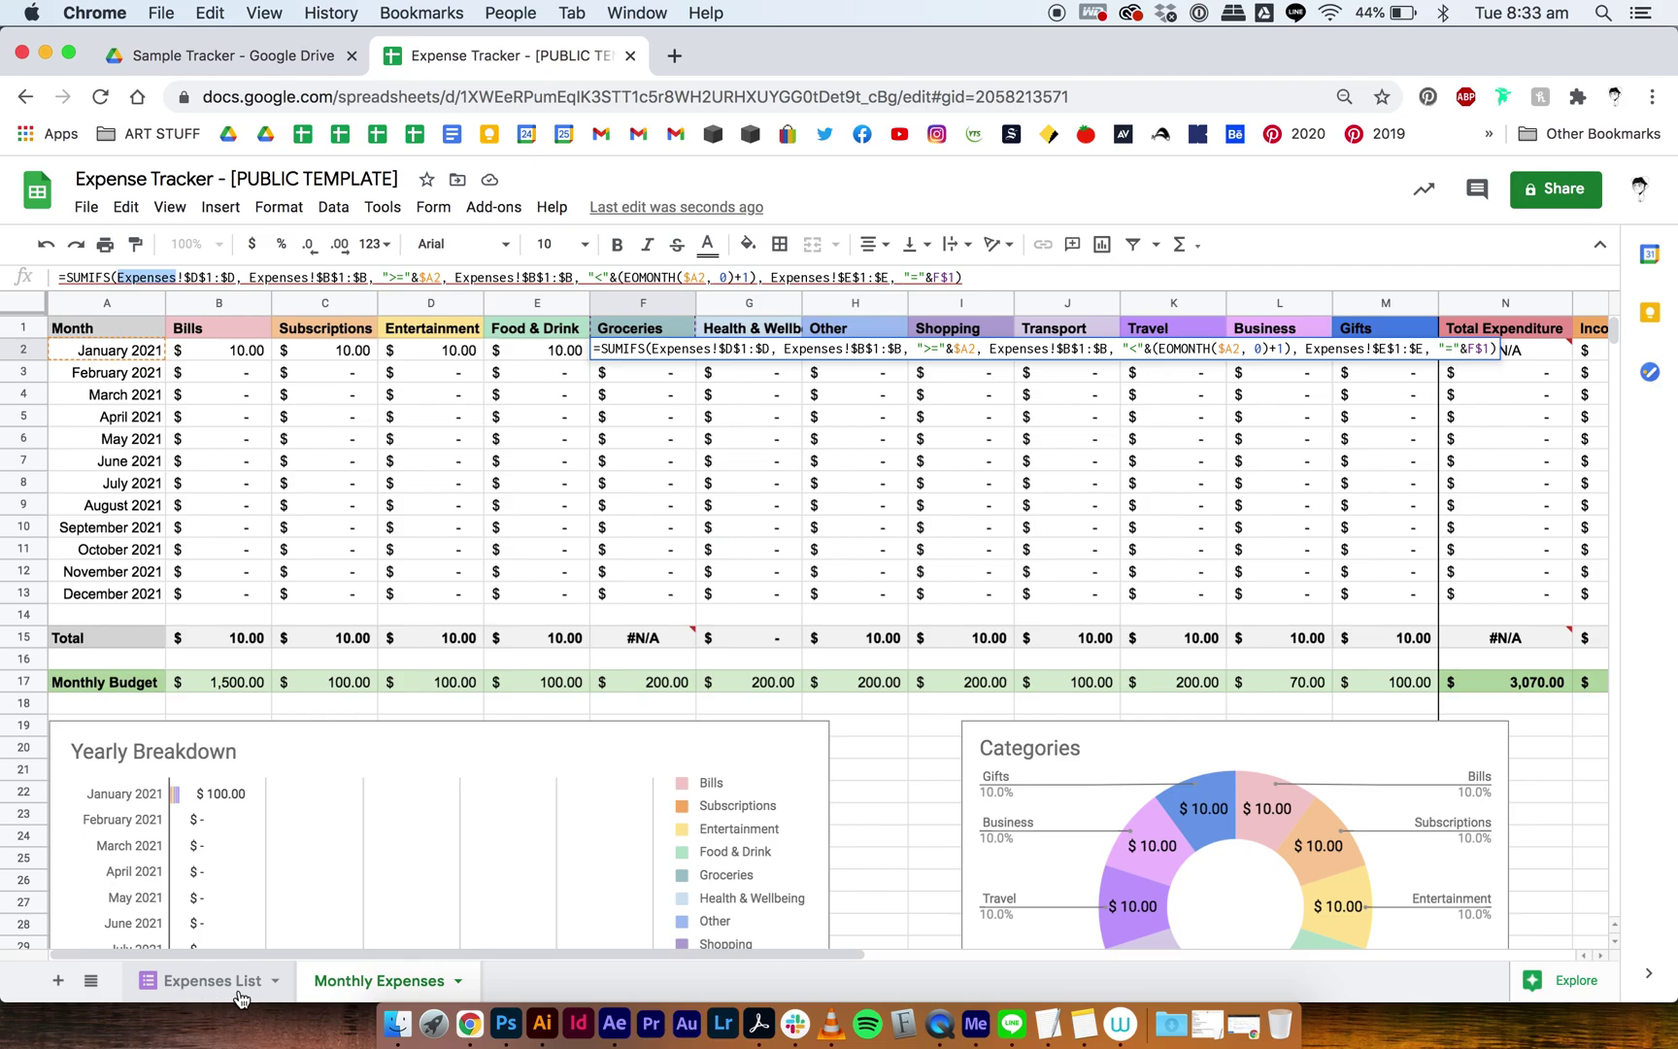
{"action": "left_click", "coordinate": [127, 277]}
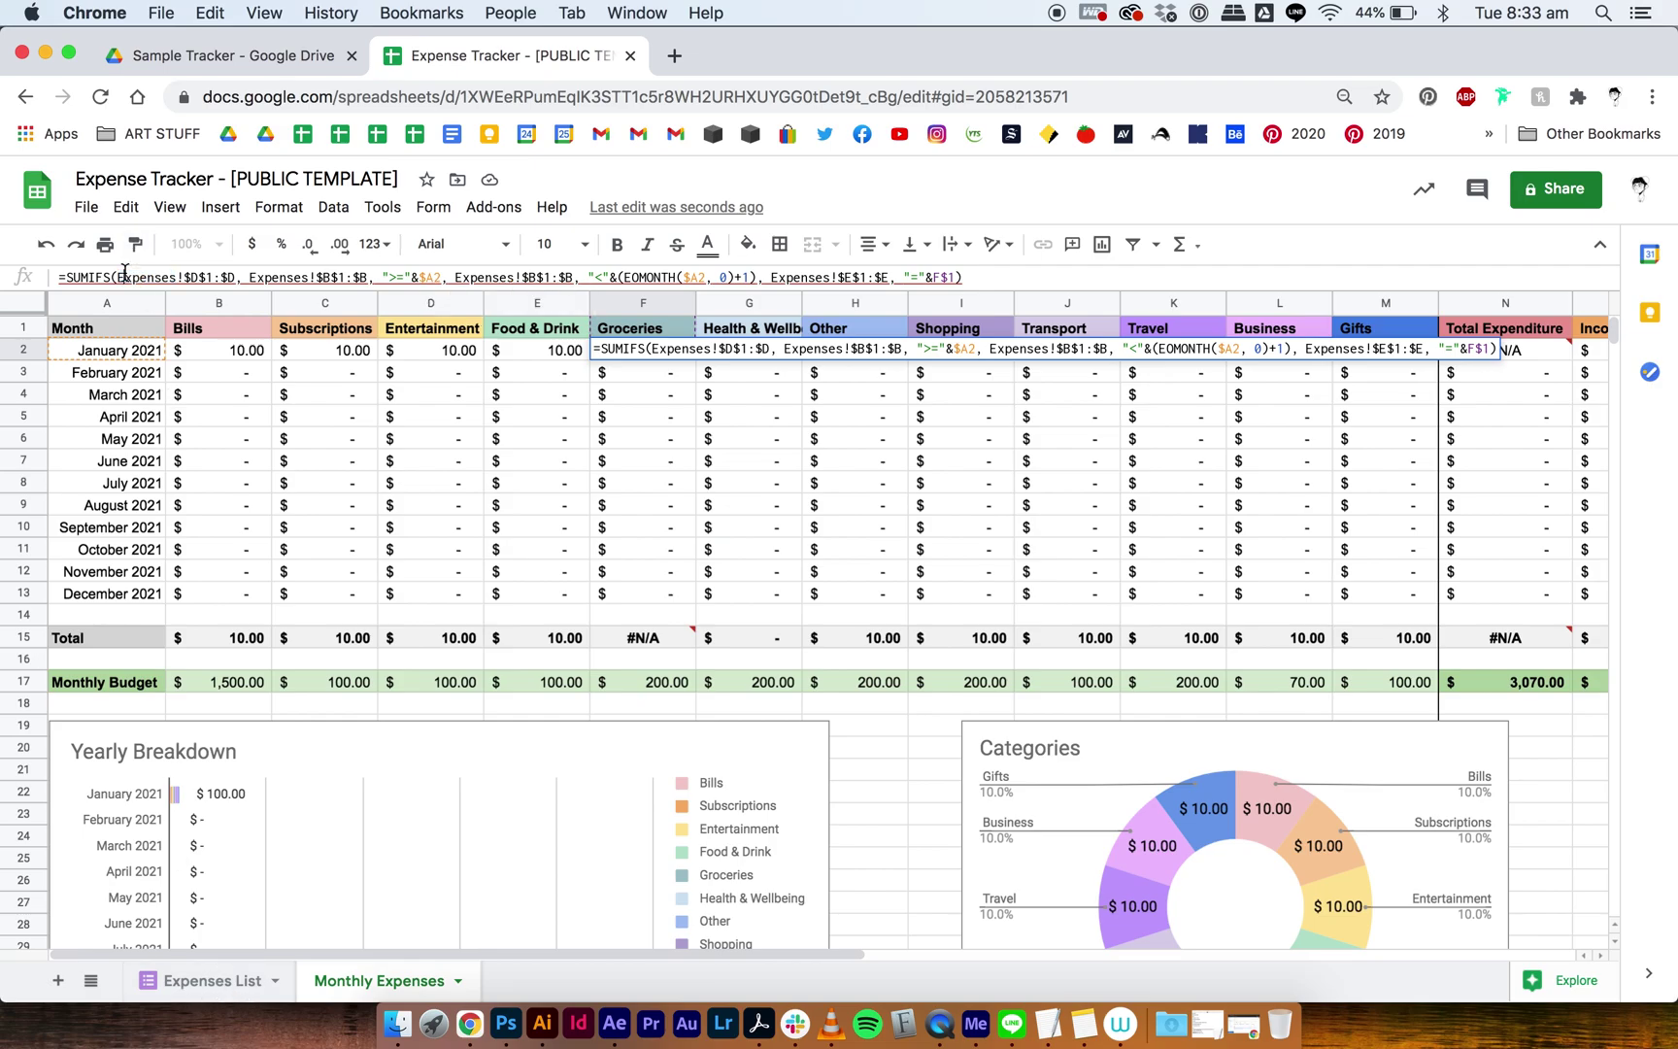
{"action": "type", "text": "'"}
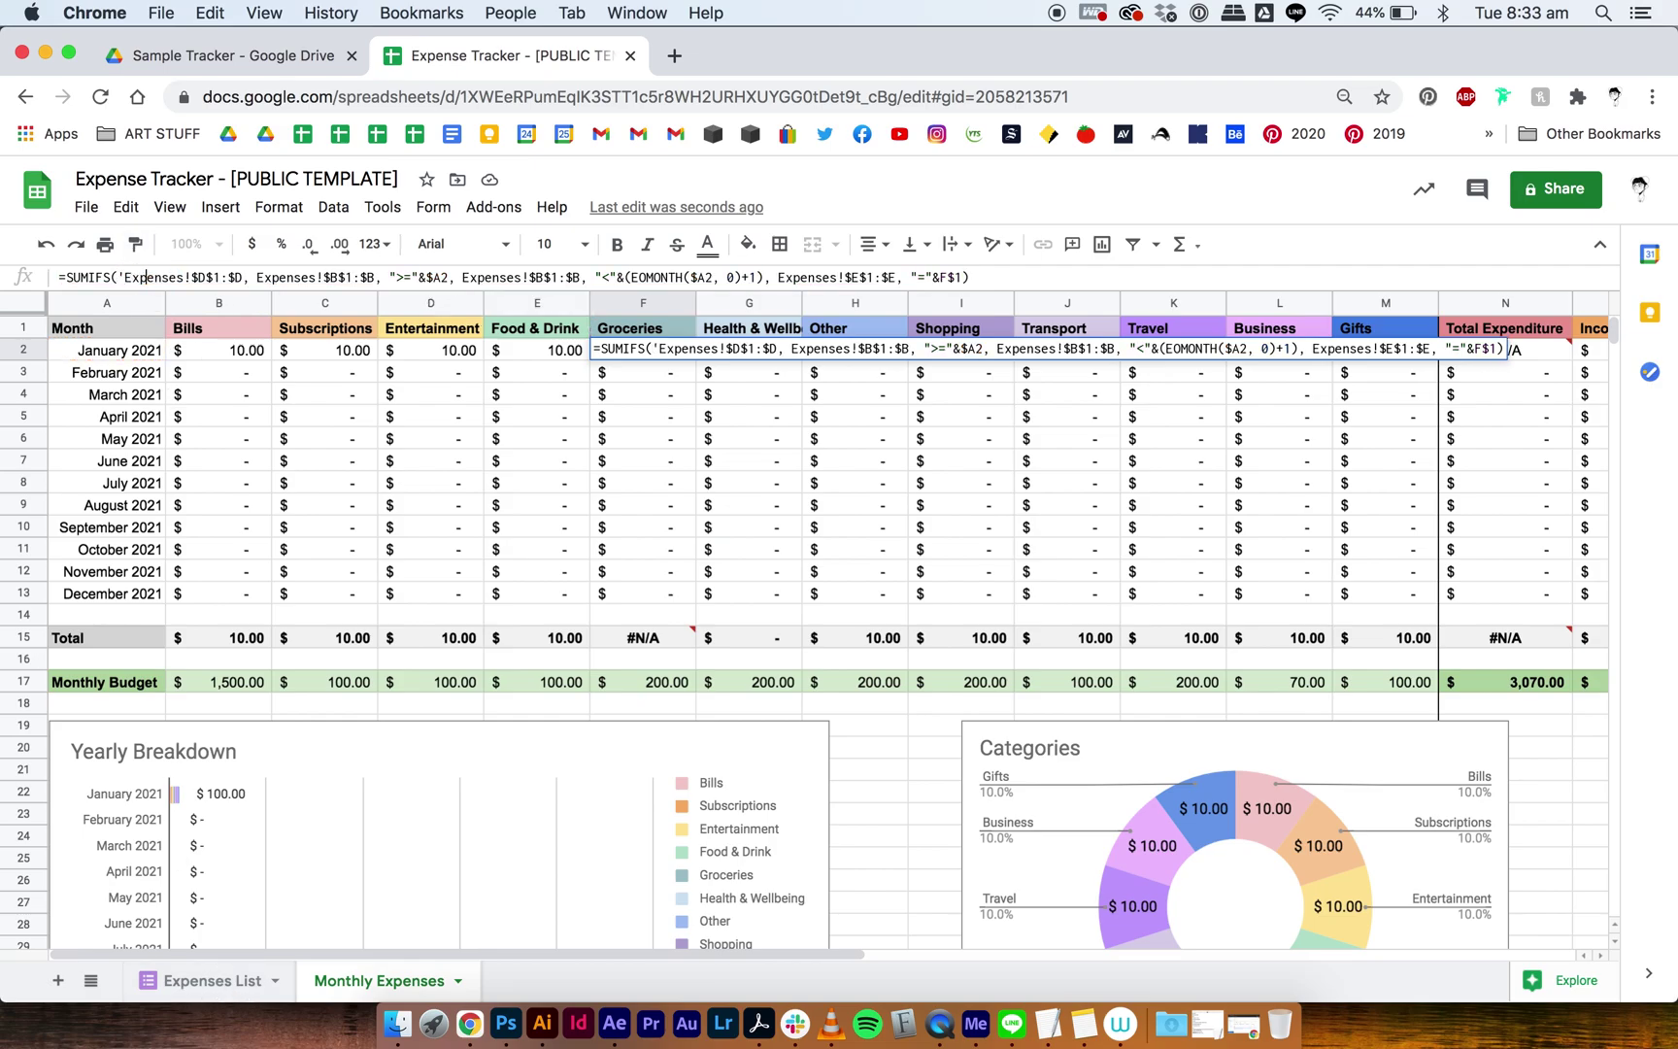
{"action": "left_click", "coordinate": [176, 277]}
{"action": "type", "text": "List"}
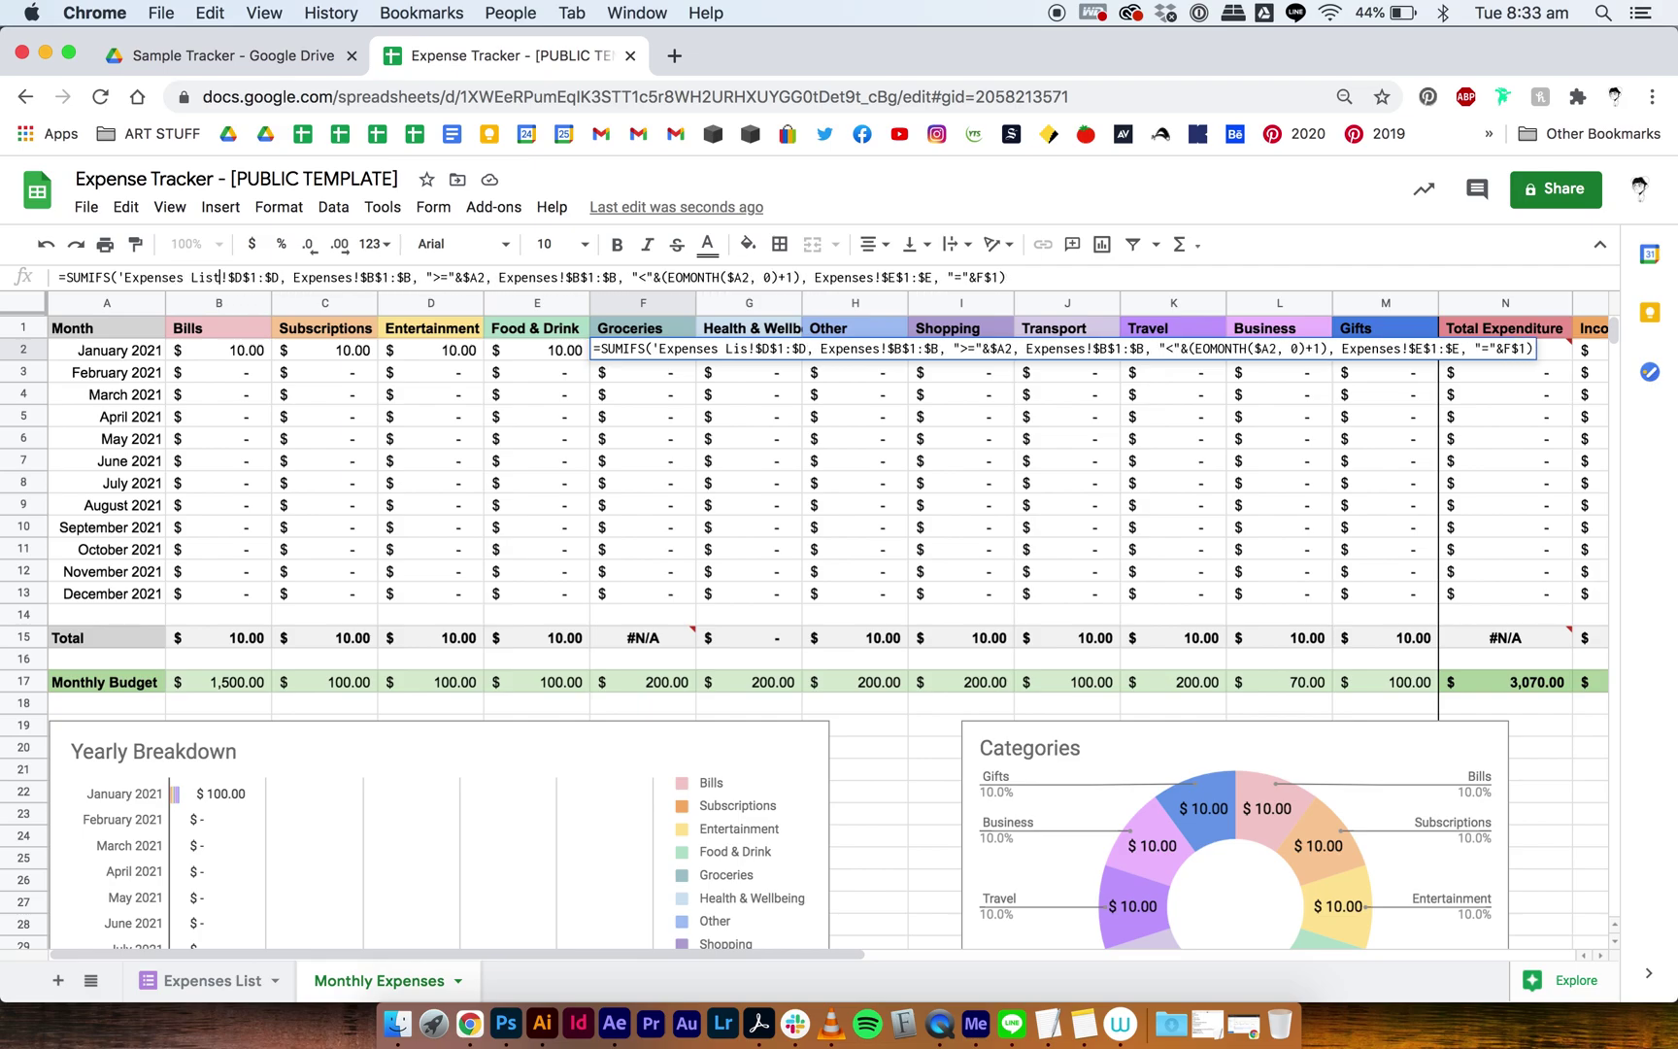
{"action": "type", "text": "'"}
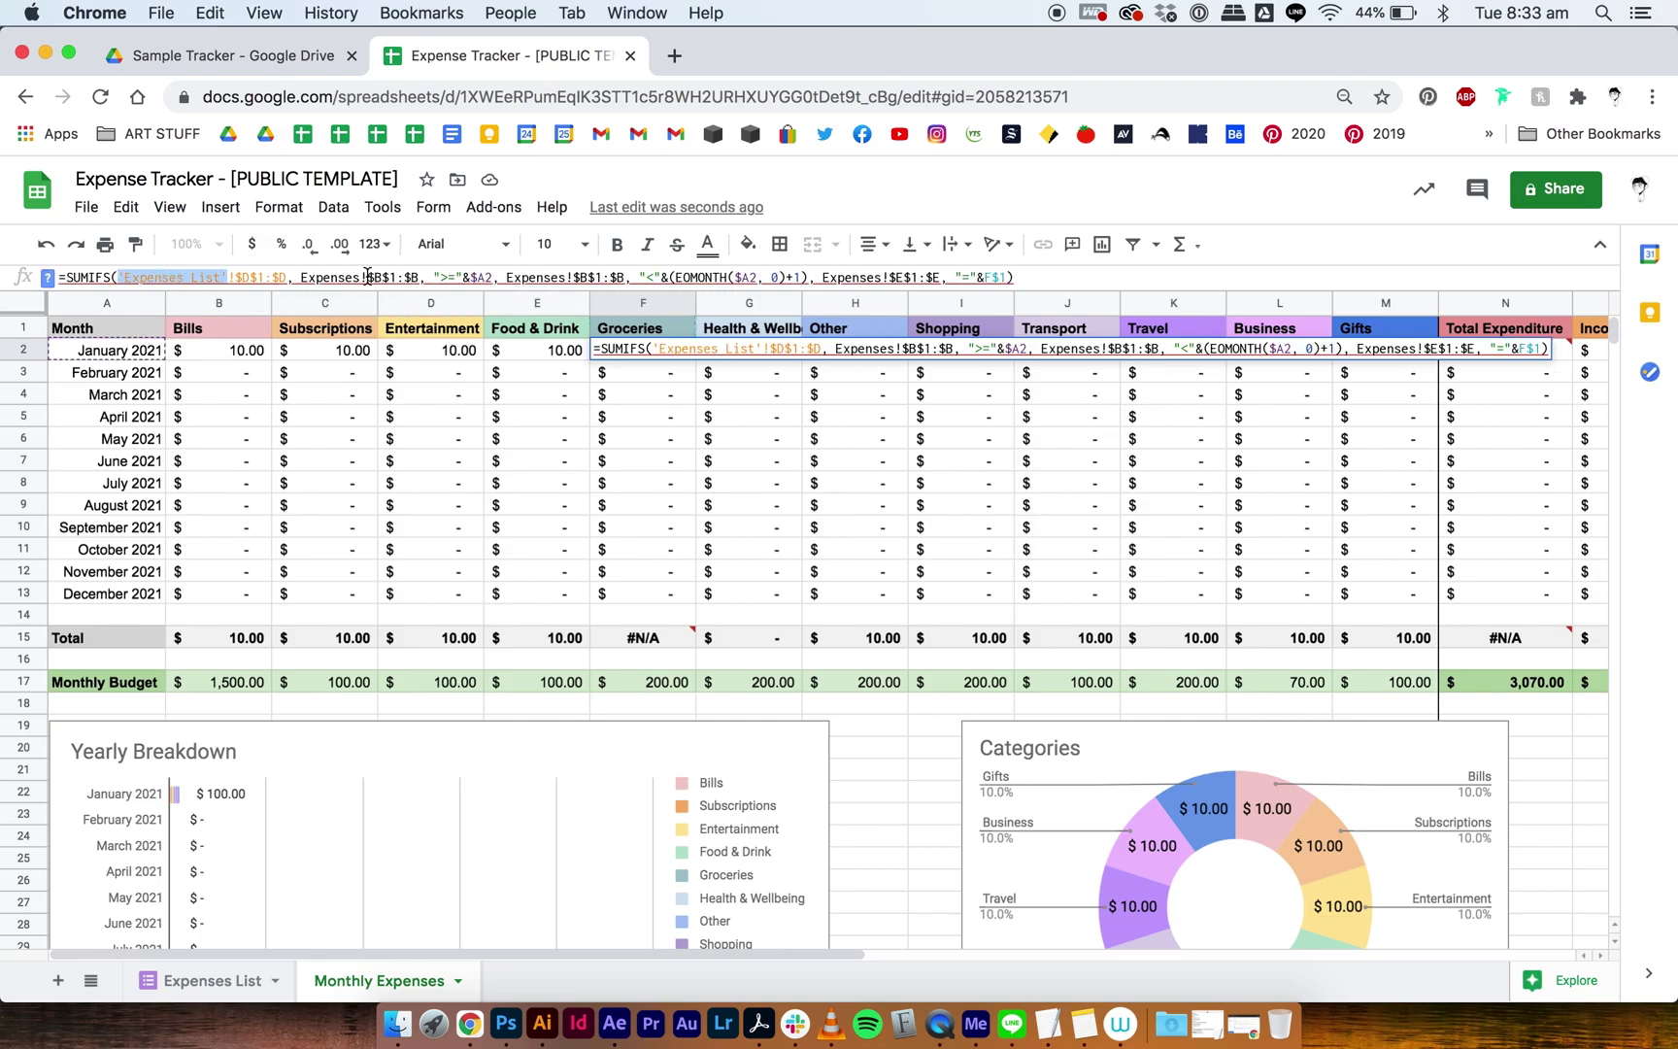
Paste 'Expenses List' over the remaining three Expenses references and commit the Groceries formula
{"action": "left_click_drag", "start_coordinate": [361, 278], "coordinate": [300, 278]}
{"action": "type", "text": "'Expenses List'"}
{"action": "left_click_drag", "start_coordinate": [622, 277], "coordinate": [564, 278]}
{"action": "type", "text": "'Expenses List'"}
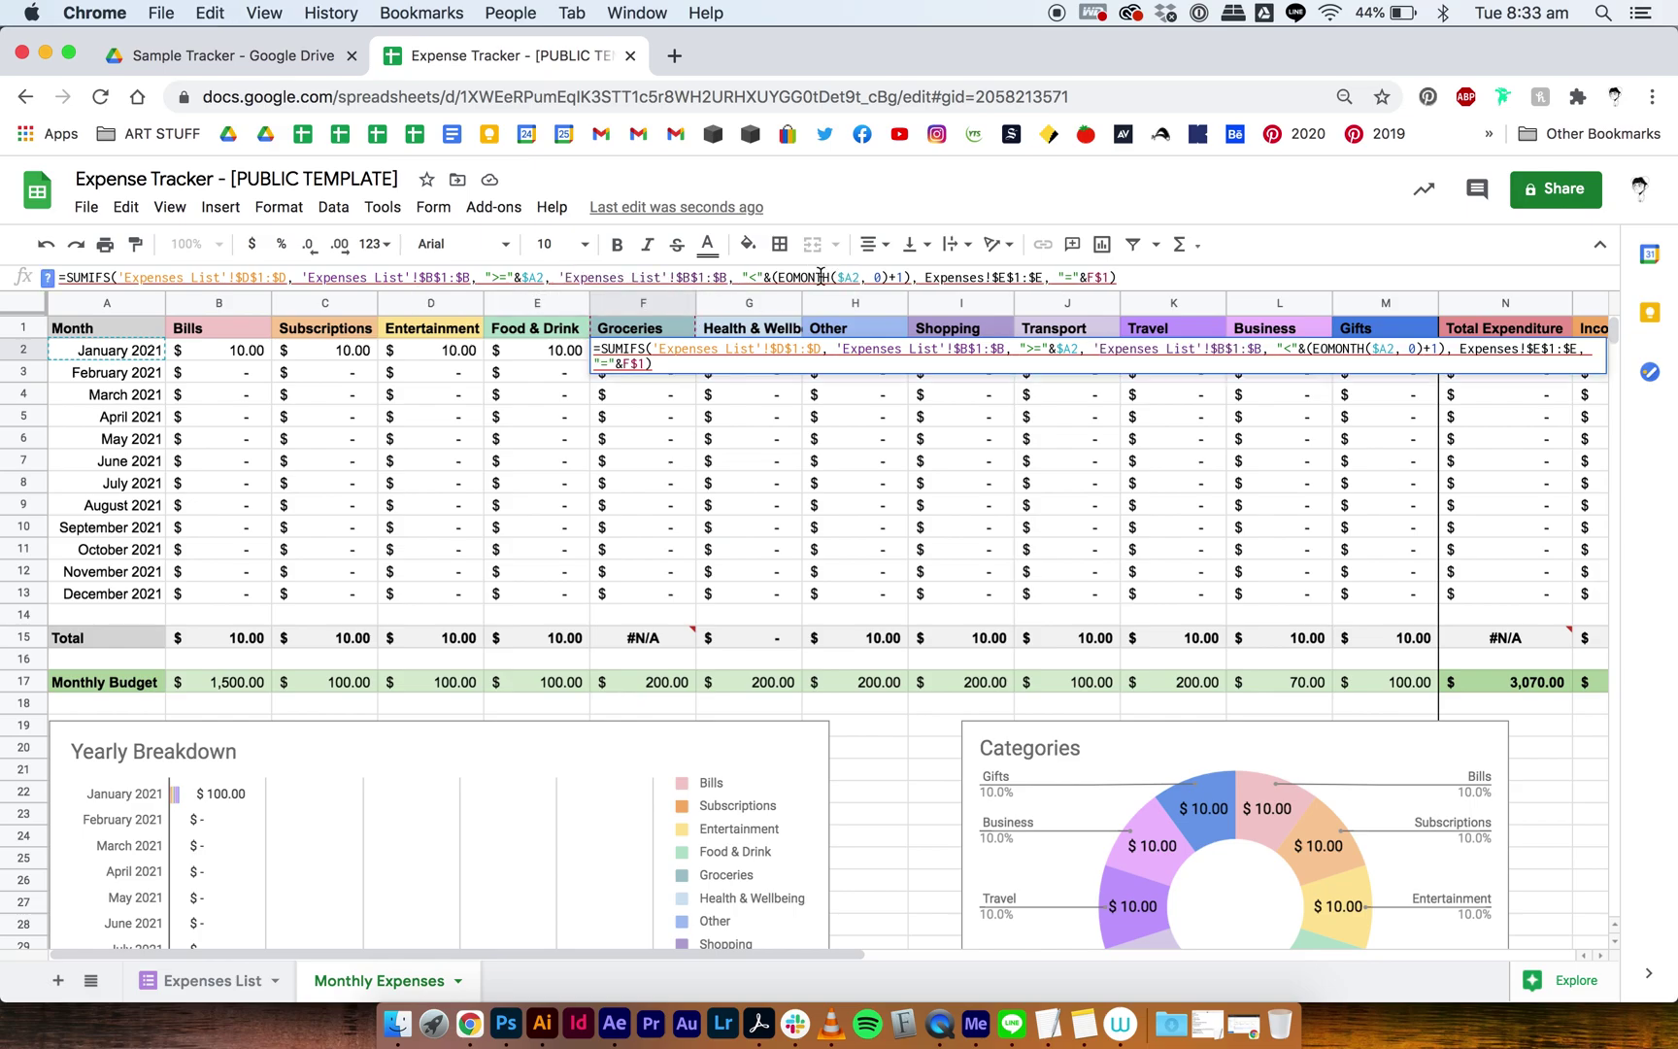
{"action": "left_click_drag", "start_coordinate": [986, 278], "coordinate": [924, 278]}
{"action": "type", "text": "'Expenses List'!"}
{"action": "left_click", "coordinate": [901, 464]}
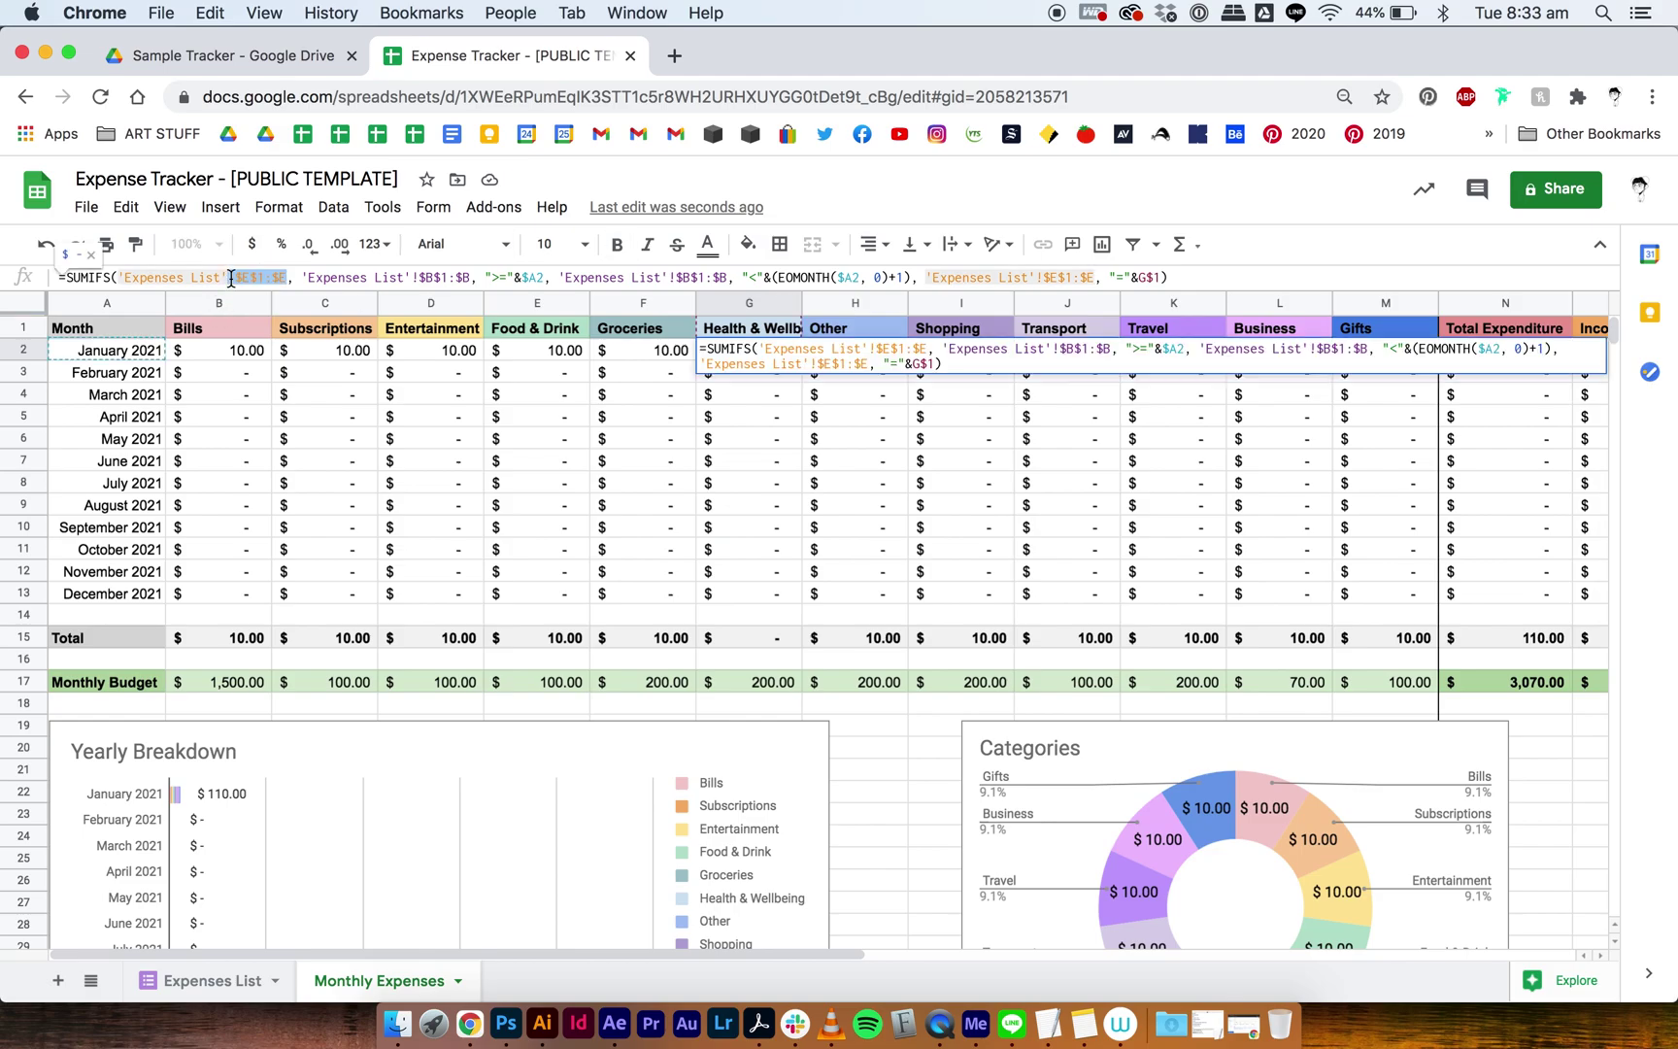
Confirm on Expenses List that the Amount values are in column D
{"action": "left_click", "coordinate": [196, 981]}
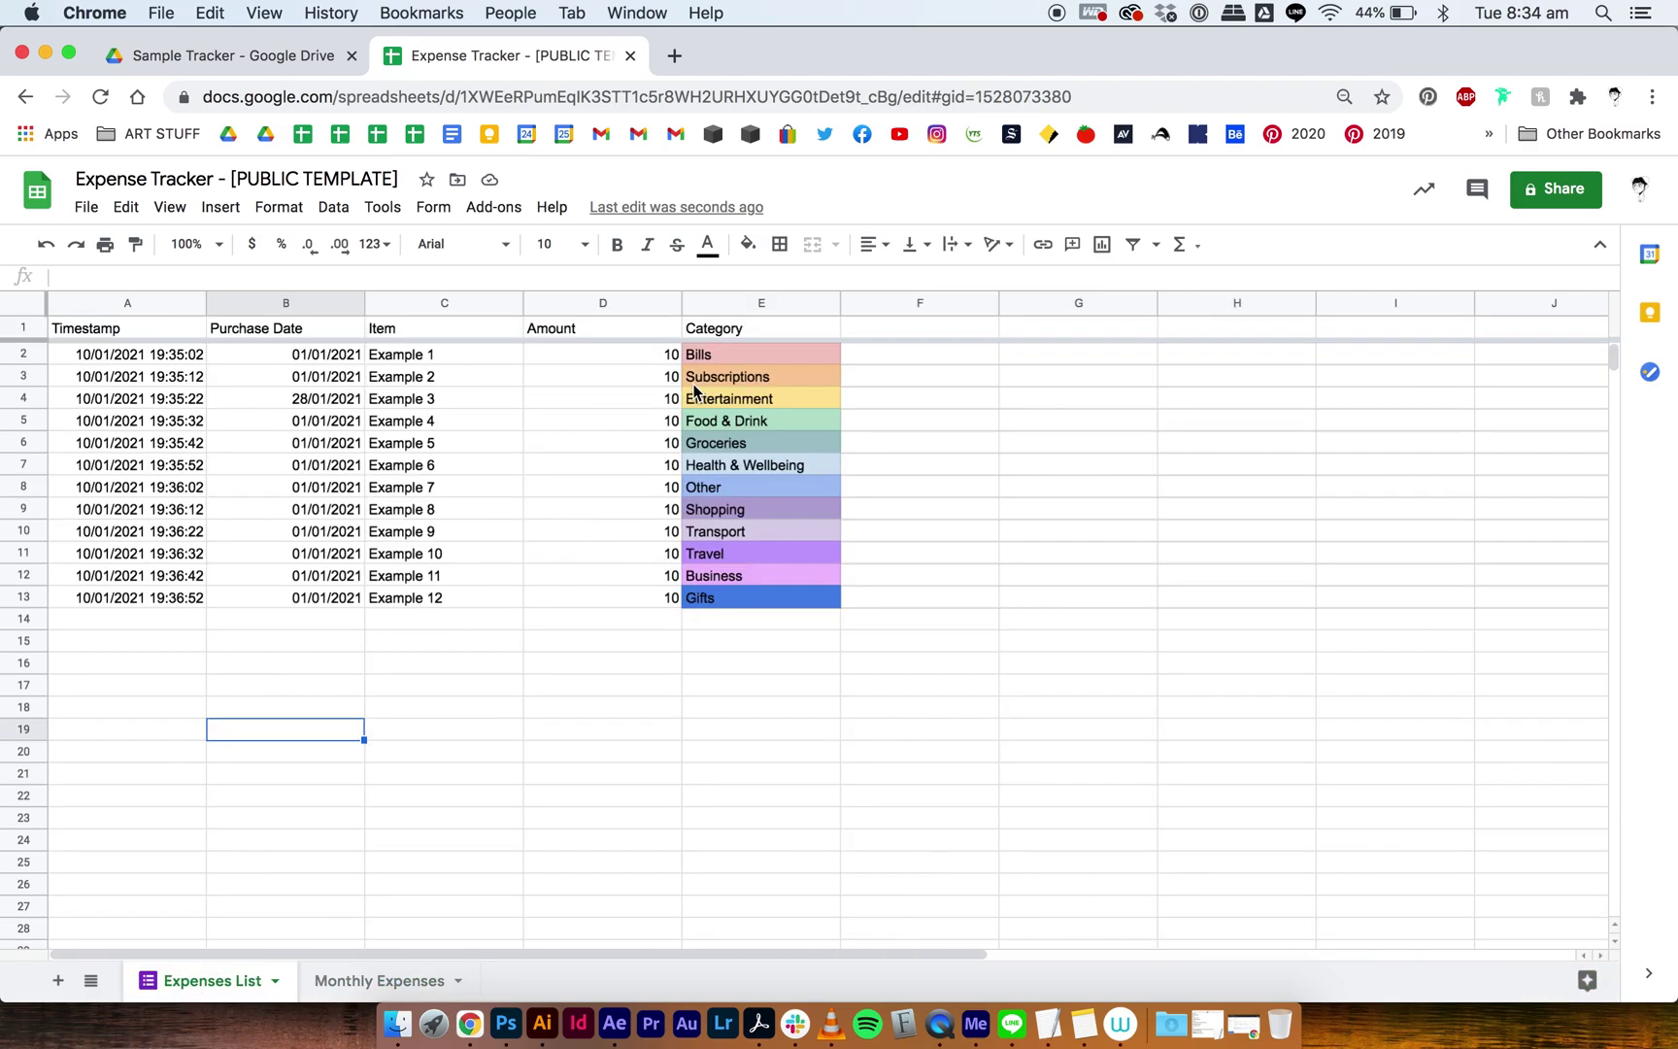
{"action": "left_click", "coordinate": [612, 302]}
{"action": "left_click", "coordinate": [620, 505]}
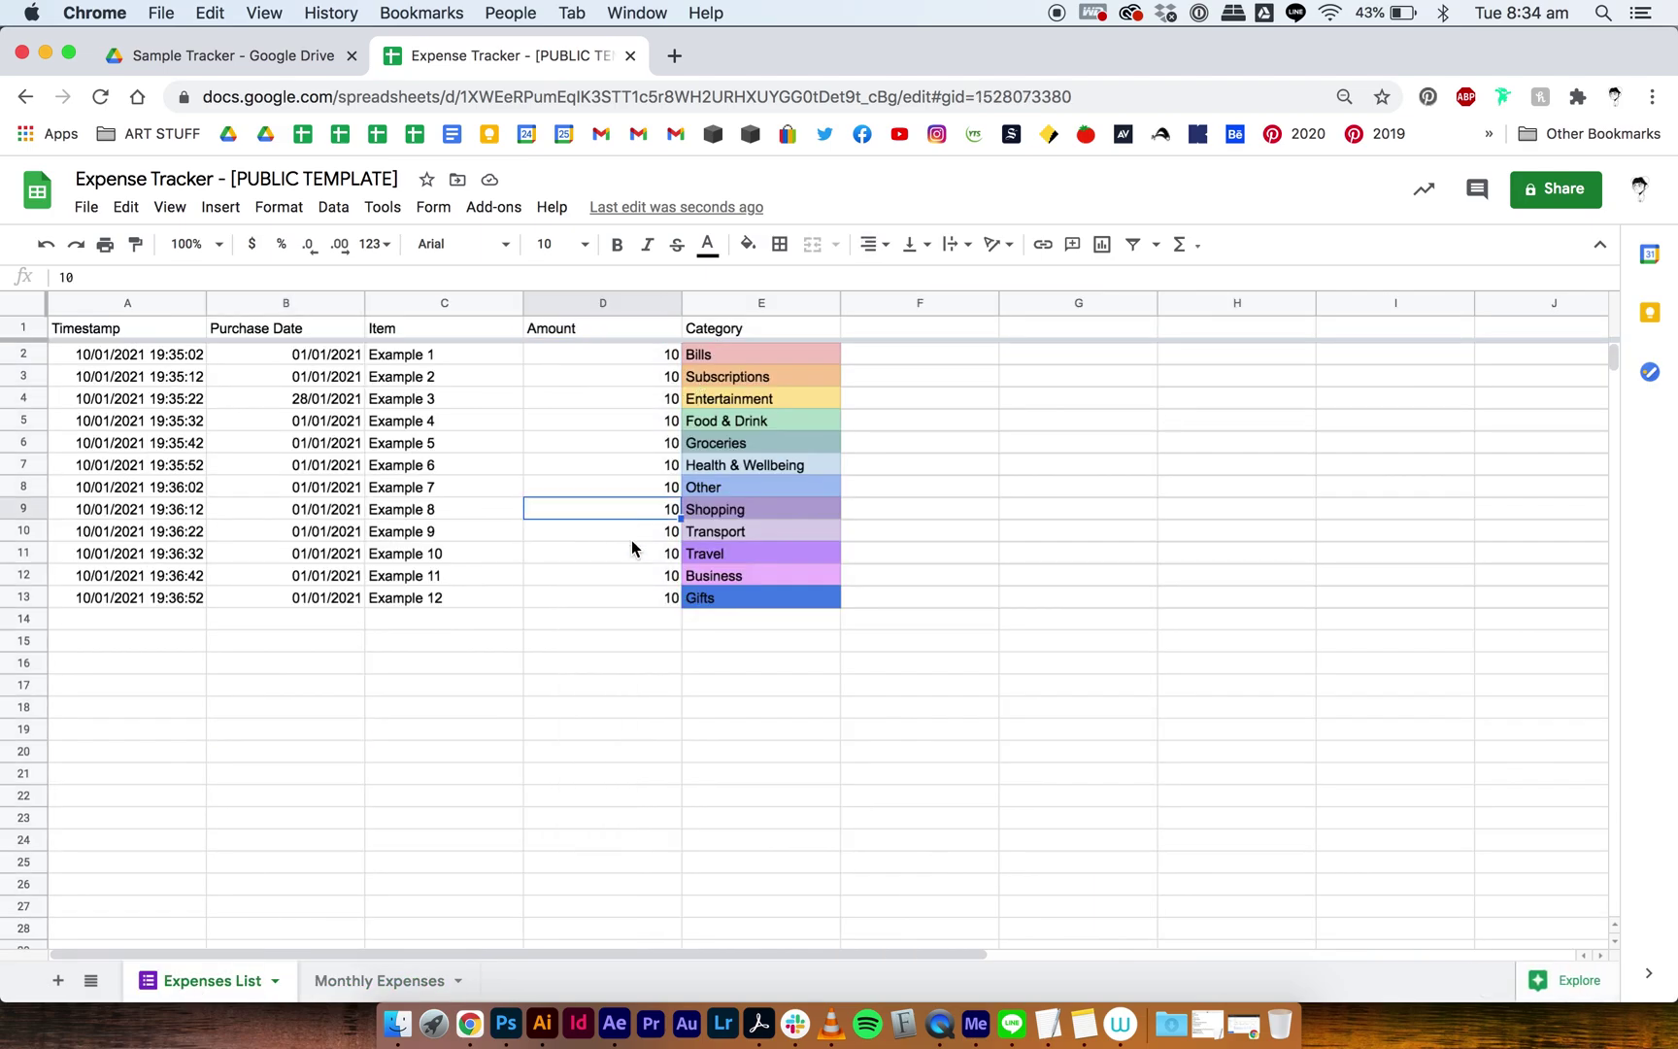
{"action": "left_click", "coordinate": [340, 980]}
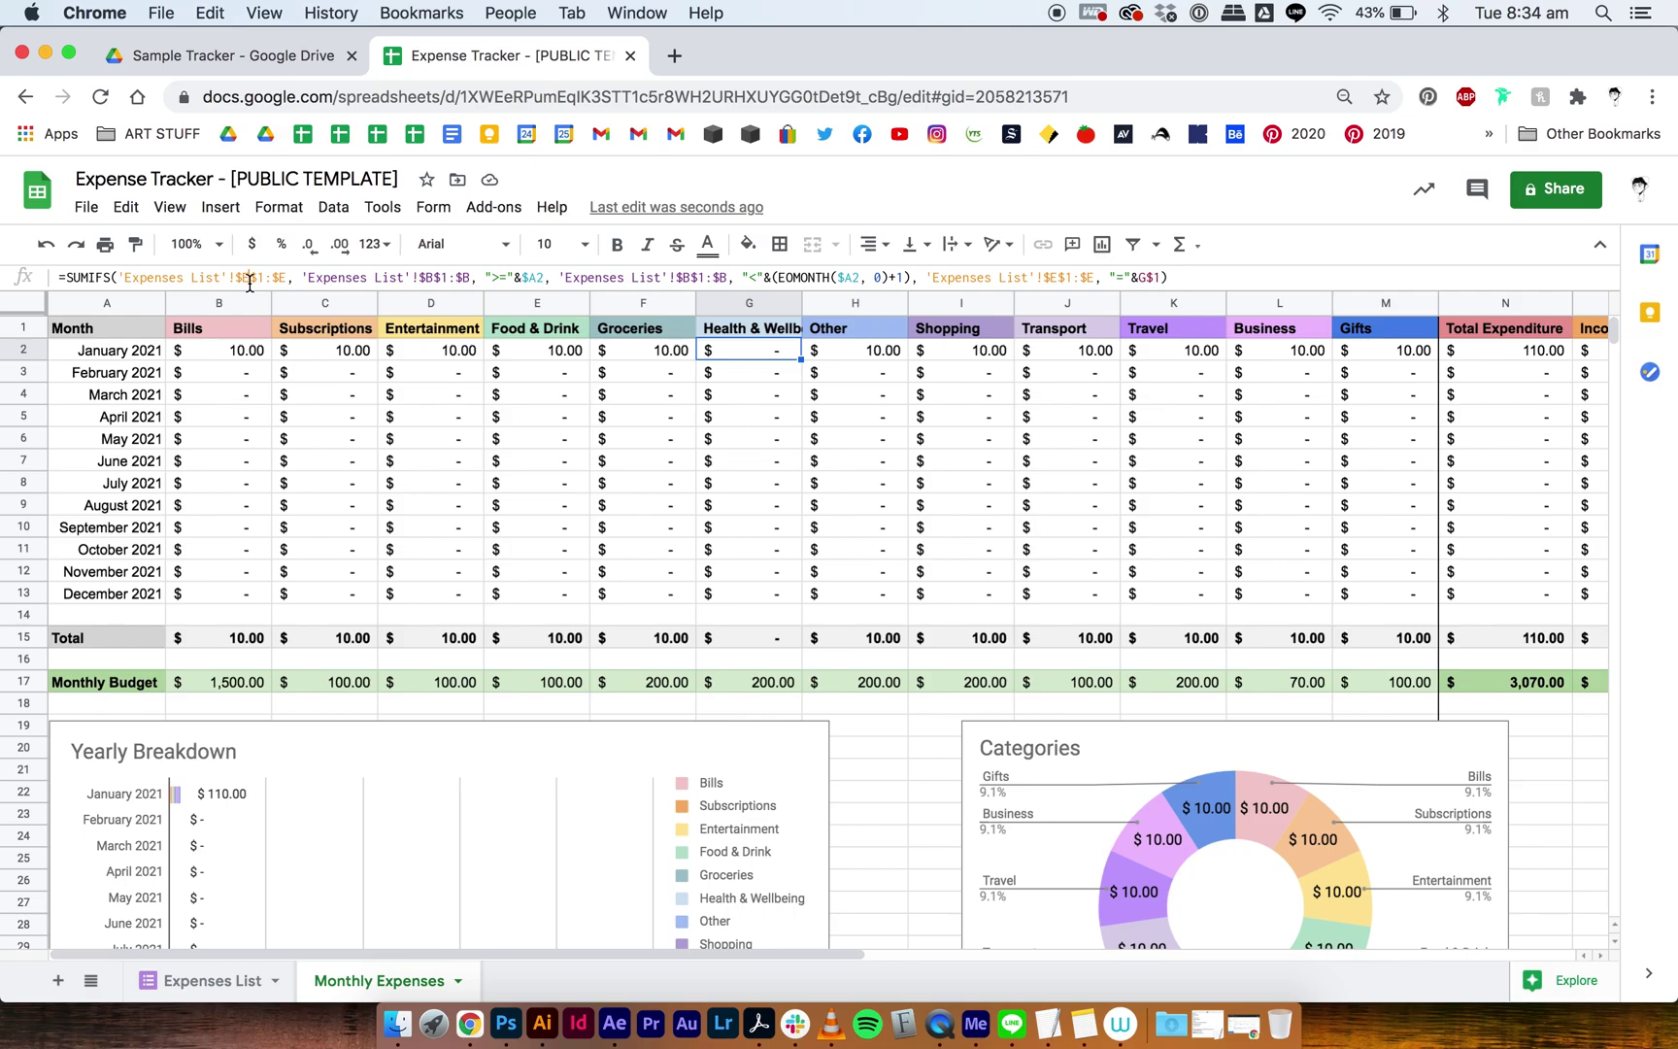
Change G2's first SUMIFS range from column E to 'Expenses List'!$D$1:$D
{"action": "left_click", "coordinate": [250, 278]}
{"action": "key", "text": "BackSpace"}
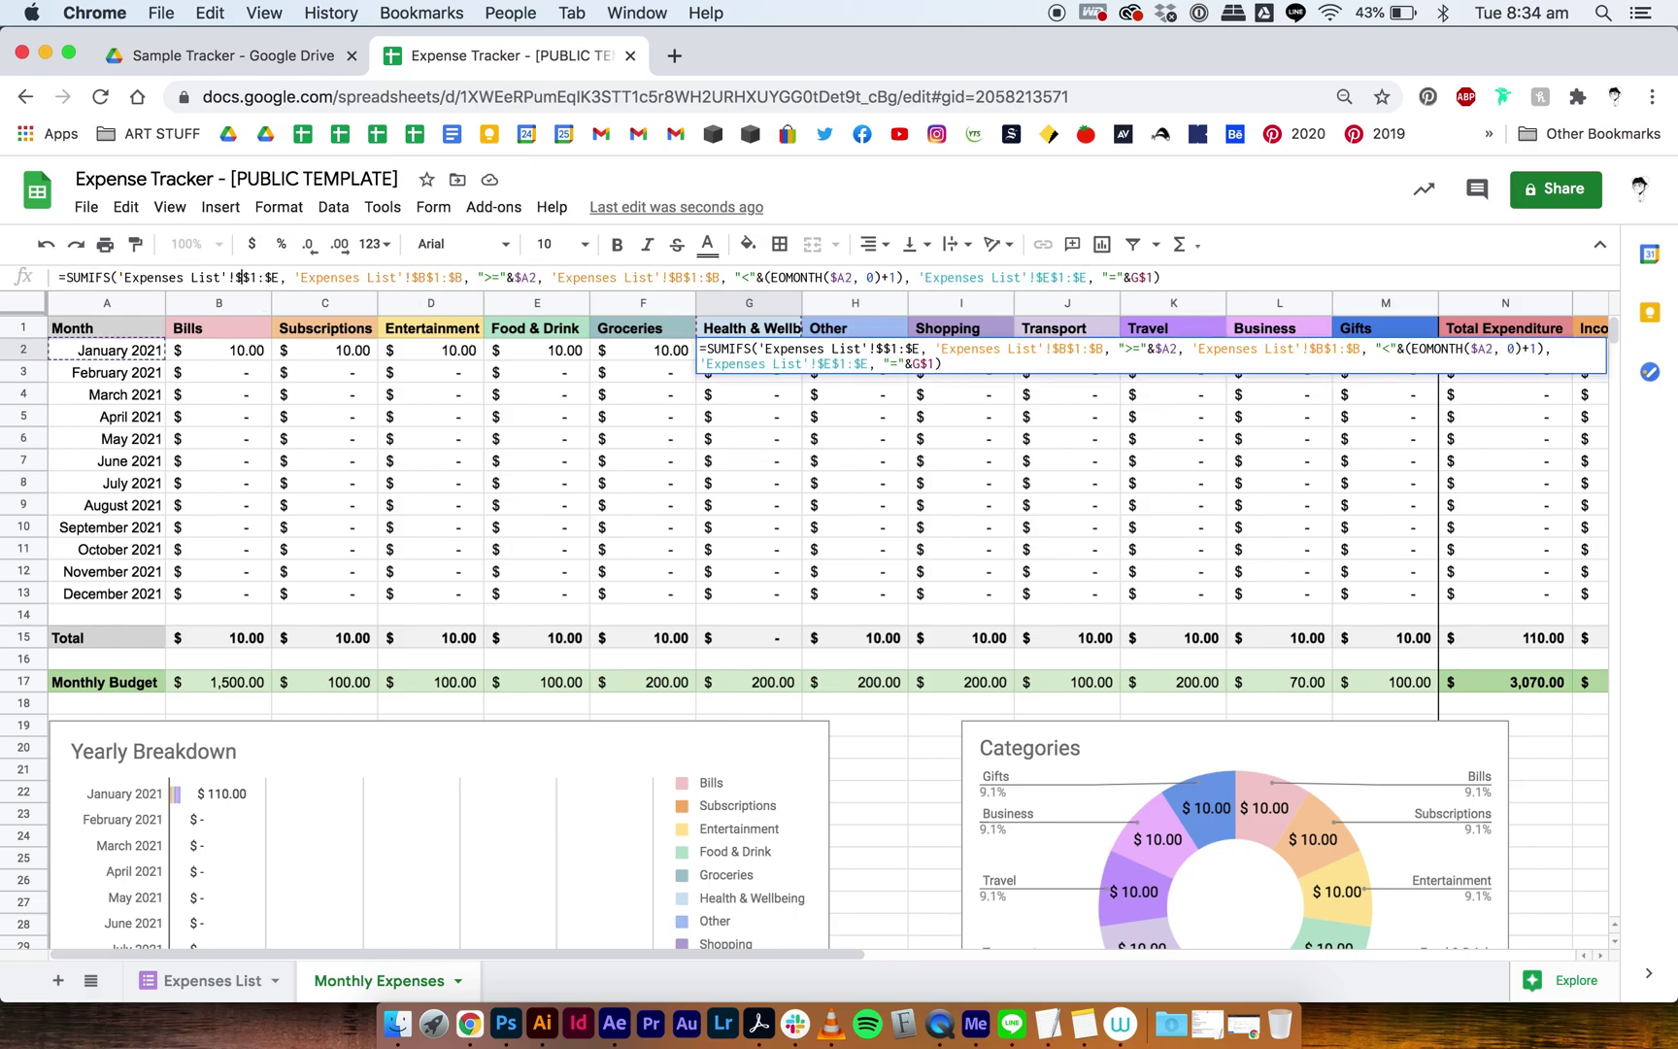
{"action": "type", "text": "D"}
{"action": "left_click", "coordinate": [285, 278]}
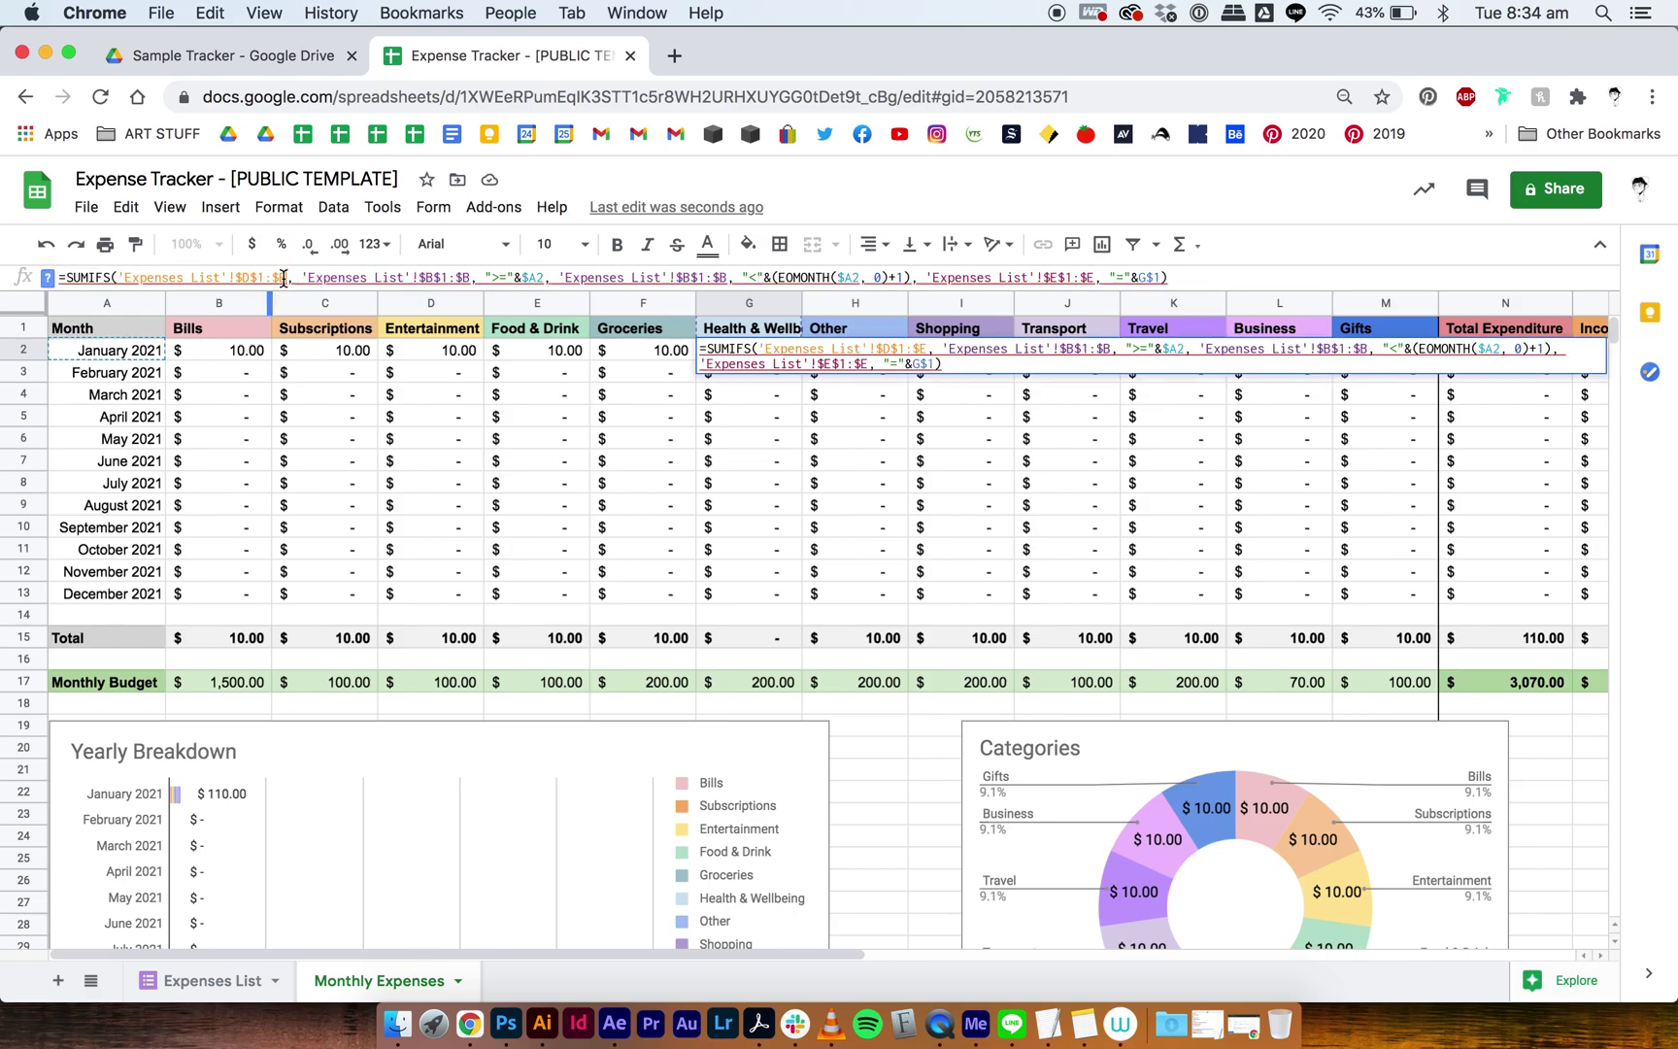
{"action": "key", "text": "BackSpace"}
{"action": "type", "text": "D"}
{"action": "left_click", "coordinate": [447, 440]}
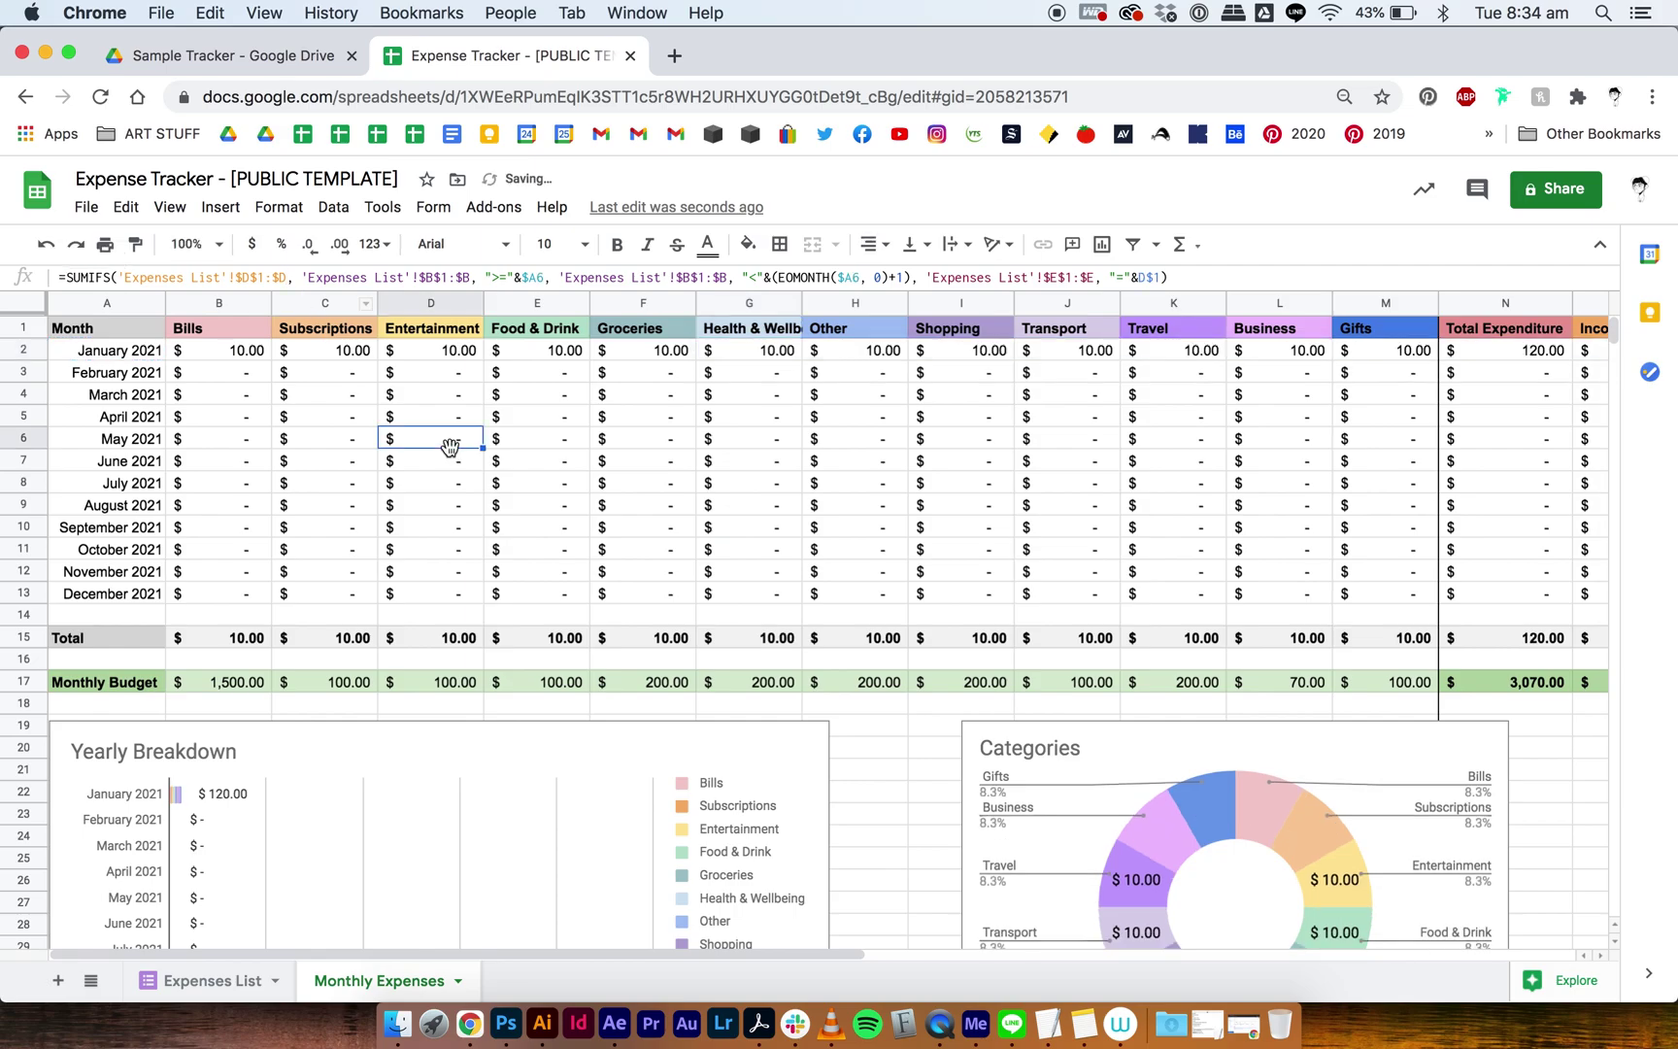